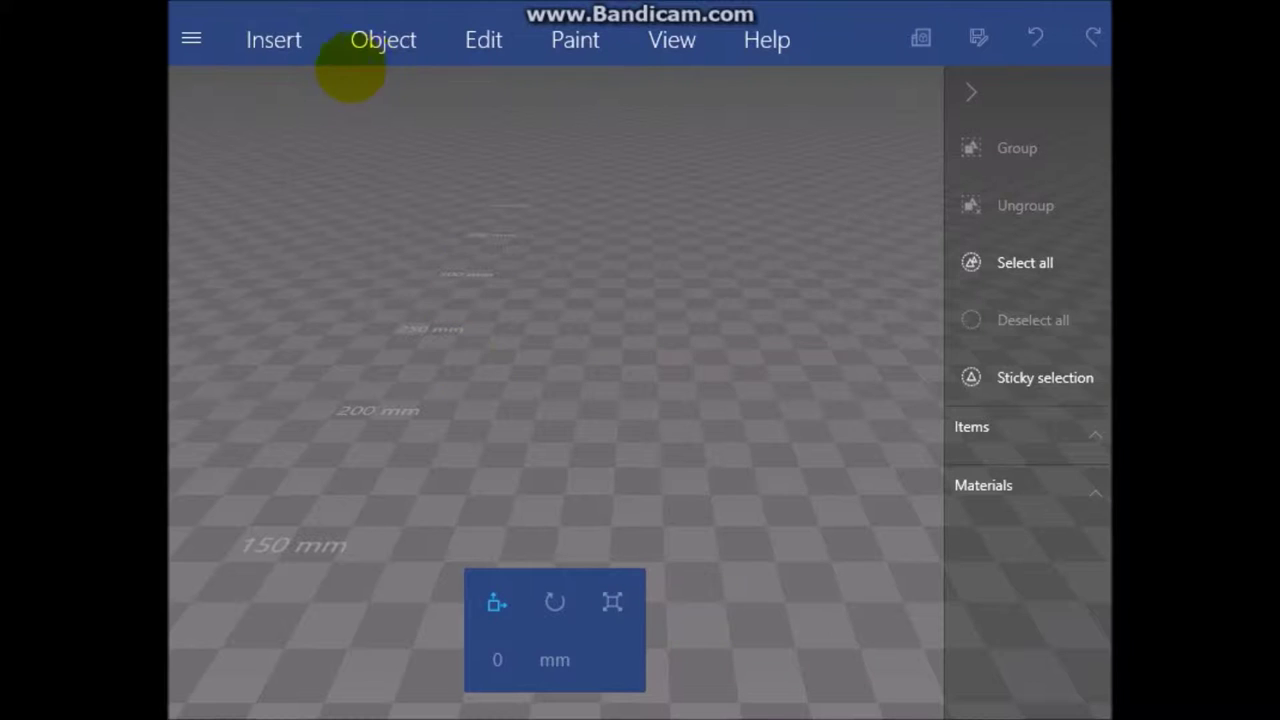
- Insert a hexagon shape onto the build platform
click(273, 39)
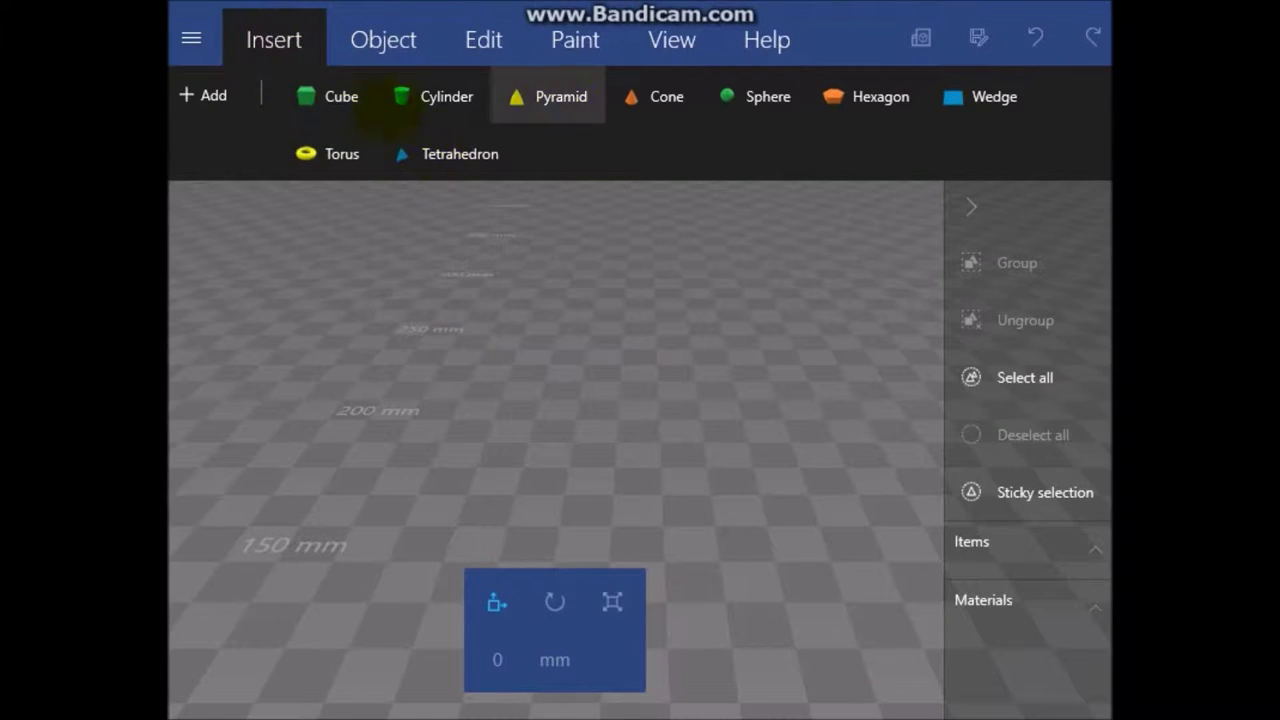
click(868, 96)
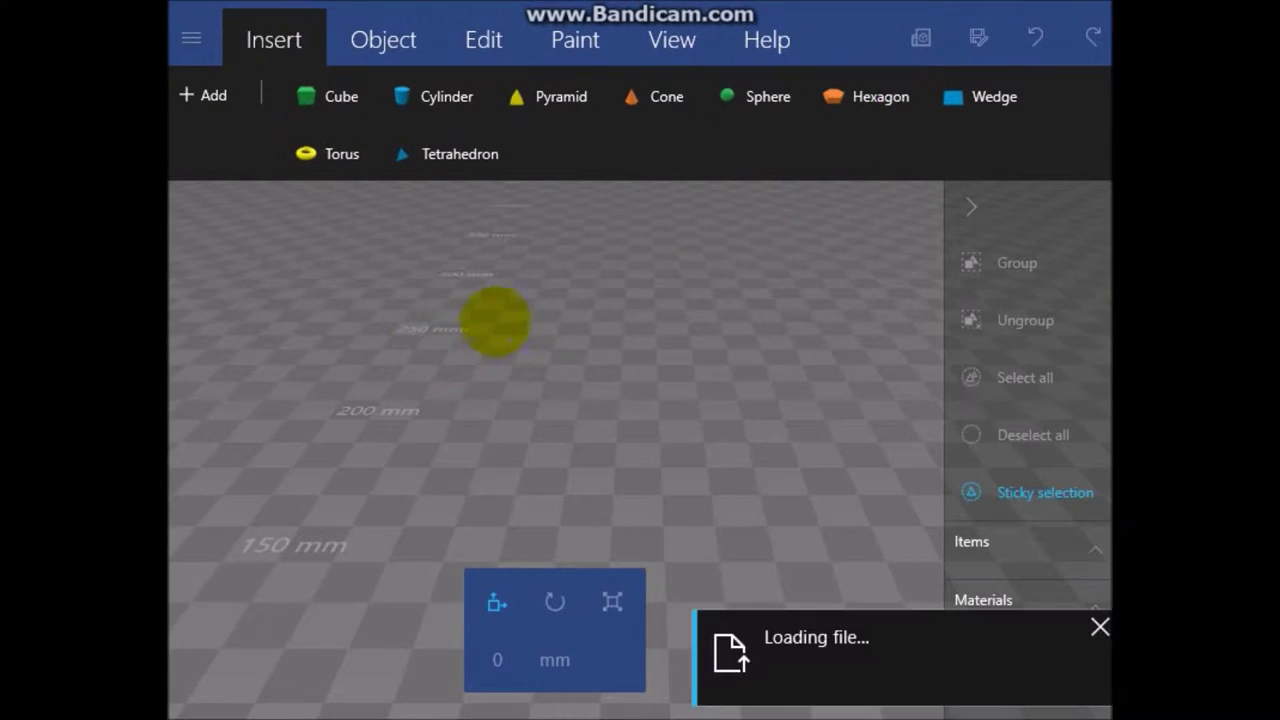
drag(480, 315, 655, 352)
drag(648, 288, 486, 240)
- Add a tetrahedron beside the hexagon and set its size to 40 mm
click(404, 168)
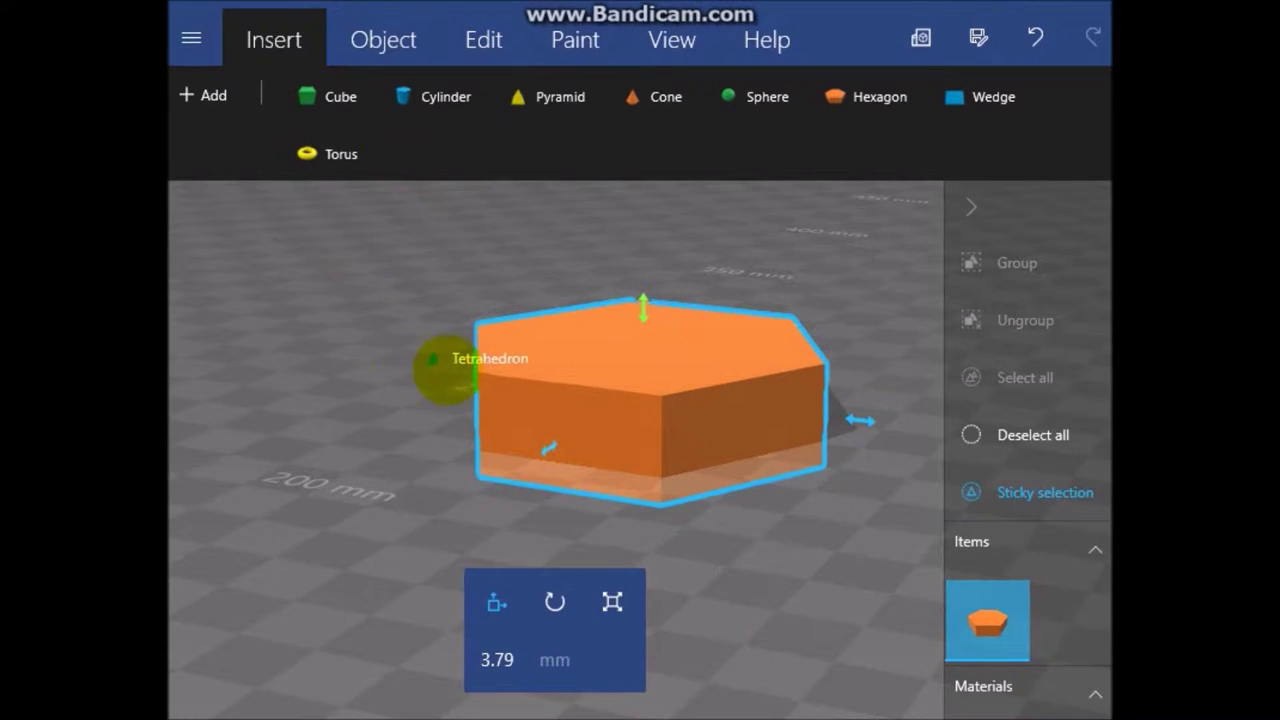
drag(448, 370, 440, 371)
drag(383, 316, 570, 700)
click(530, 655)
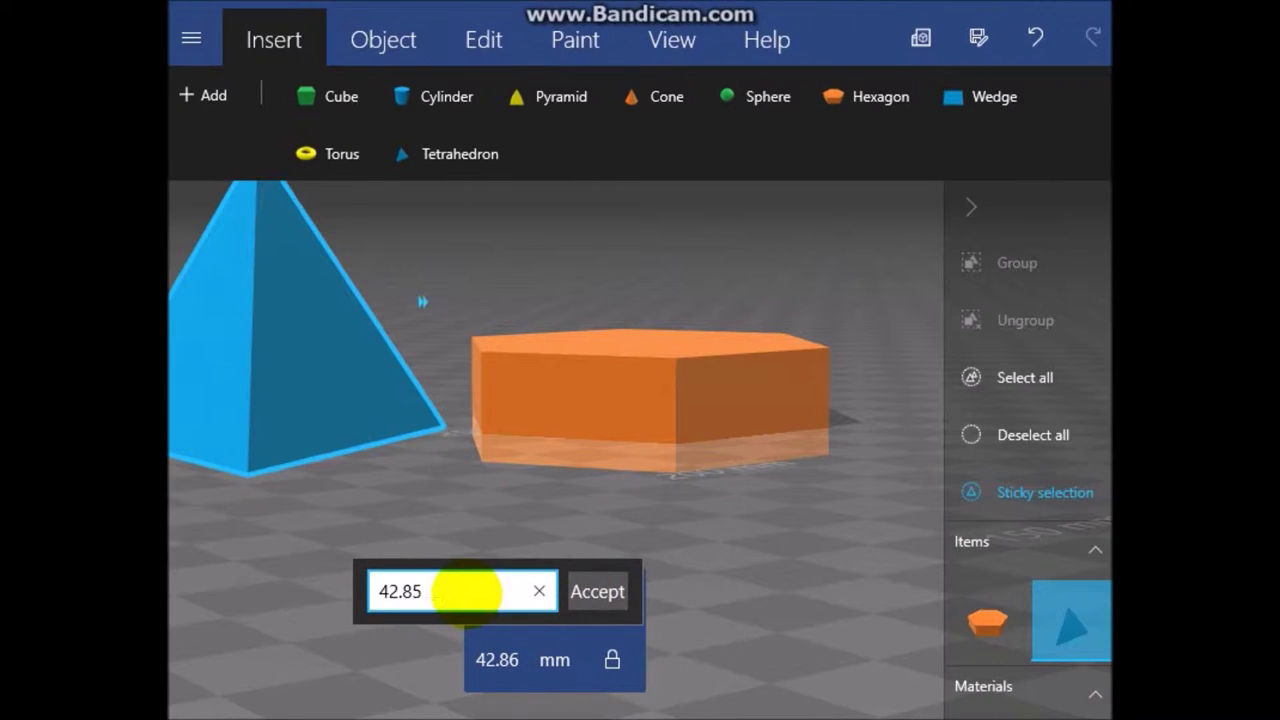
text(40)
key(Return)
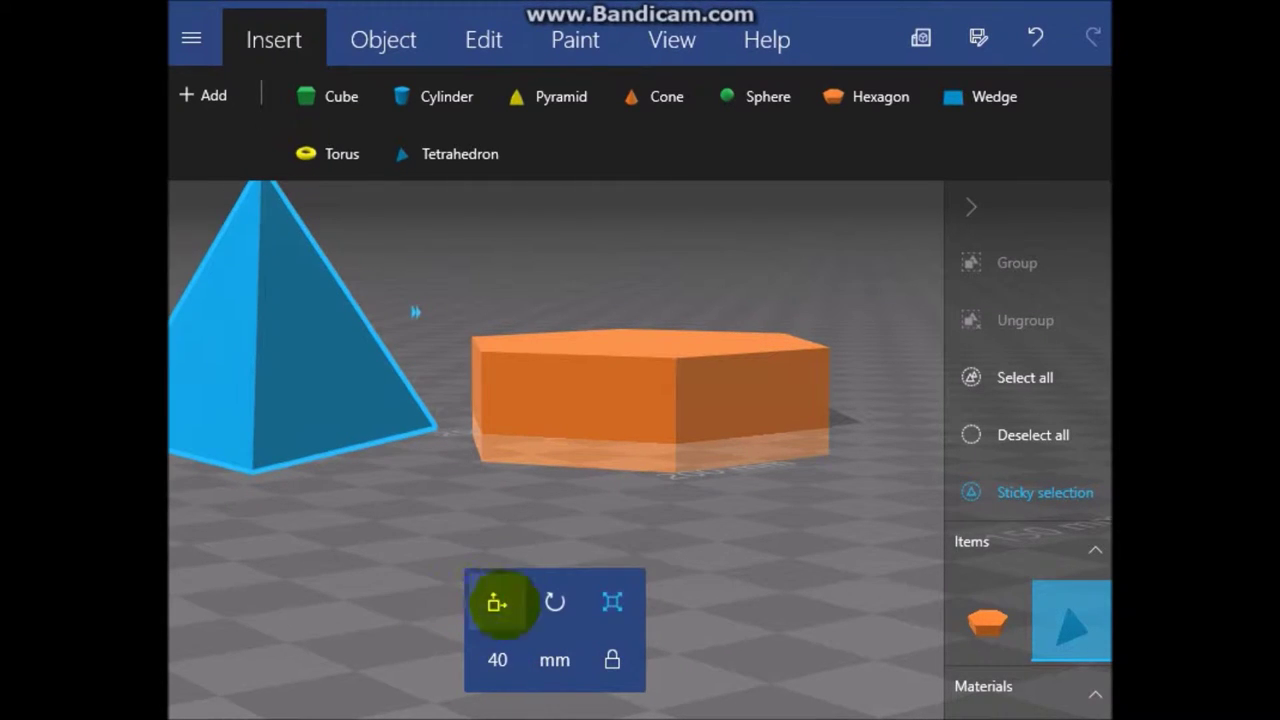
- Turn off sticky selection and move the tetrahedron onto the hexagon's top face
drag(305, 387, 301, 444)
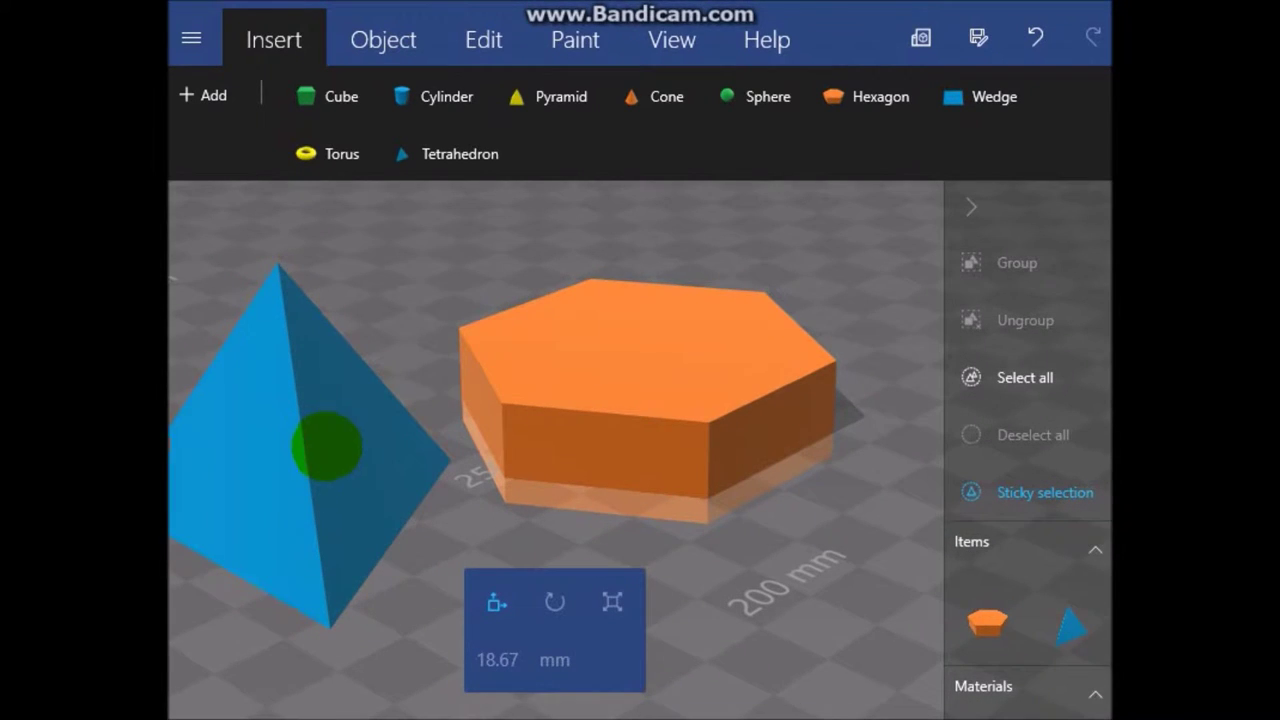
click(1020, 377)
drag(332, 466, 264, 458)
click(272, 354)
mouse_move(271, 354)
mouse_down()
mouse_move(328, 343)
mouse_move(292, 368)
mouse_up()
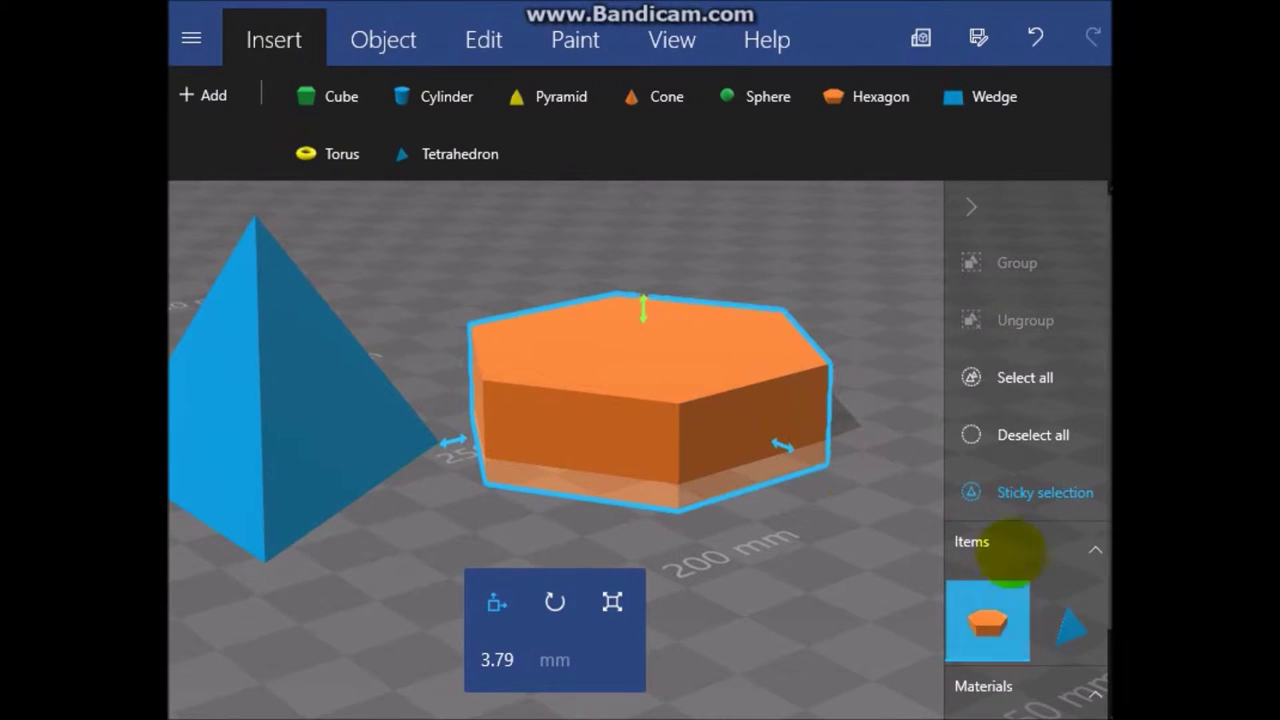
click(1000, 492)
click(305, 398)
mouse_move(305, 398)
right_down()
mouse_move(337, 400)
mouse_move(323, 434)
mouse_move(319, 404)
right_up()
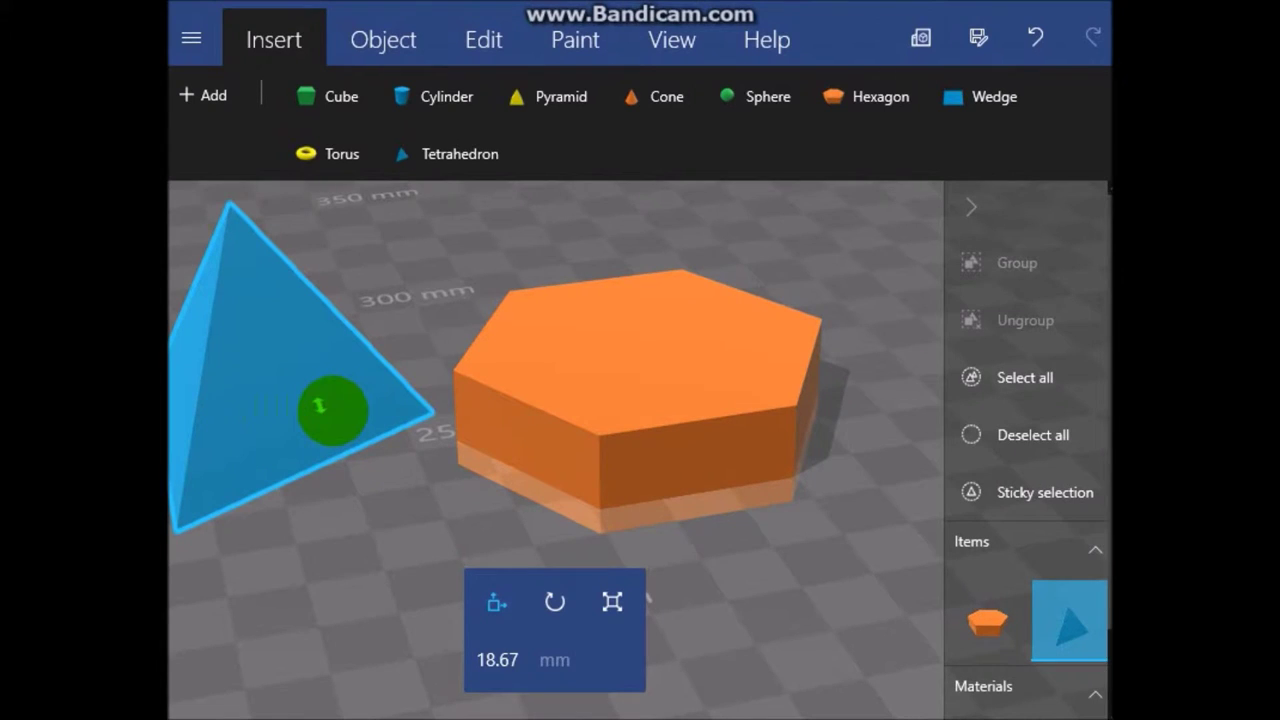
drag(319, 405, 700, 316)
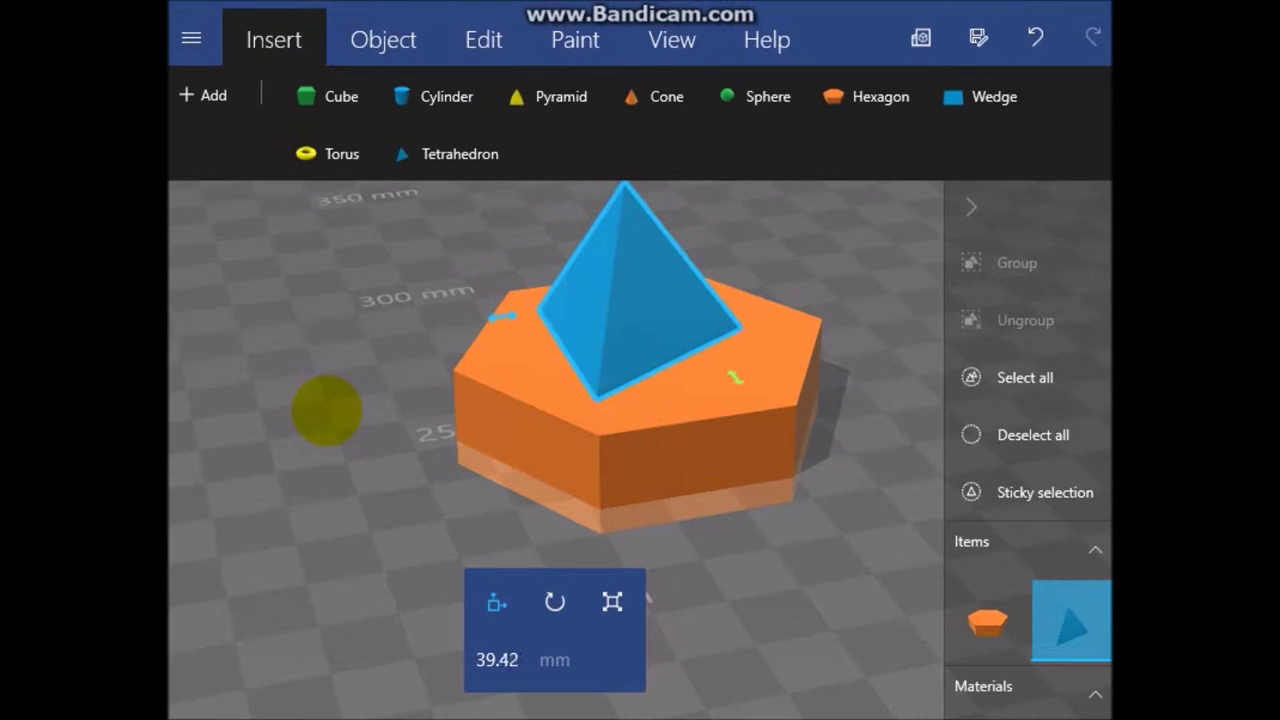
- Turn on sticky selection, add the hexagon to the selected tetrahedron, and deselect everything
drag(933, 577, 903, 530)
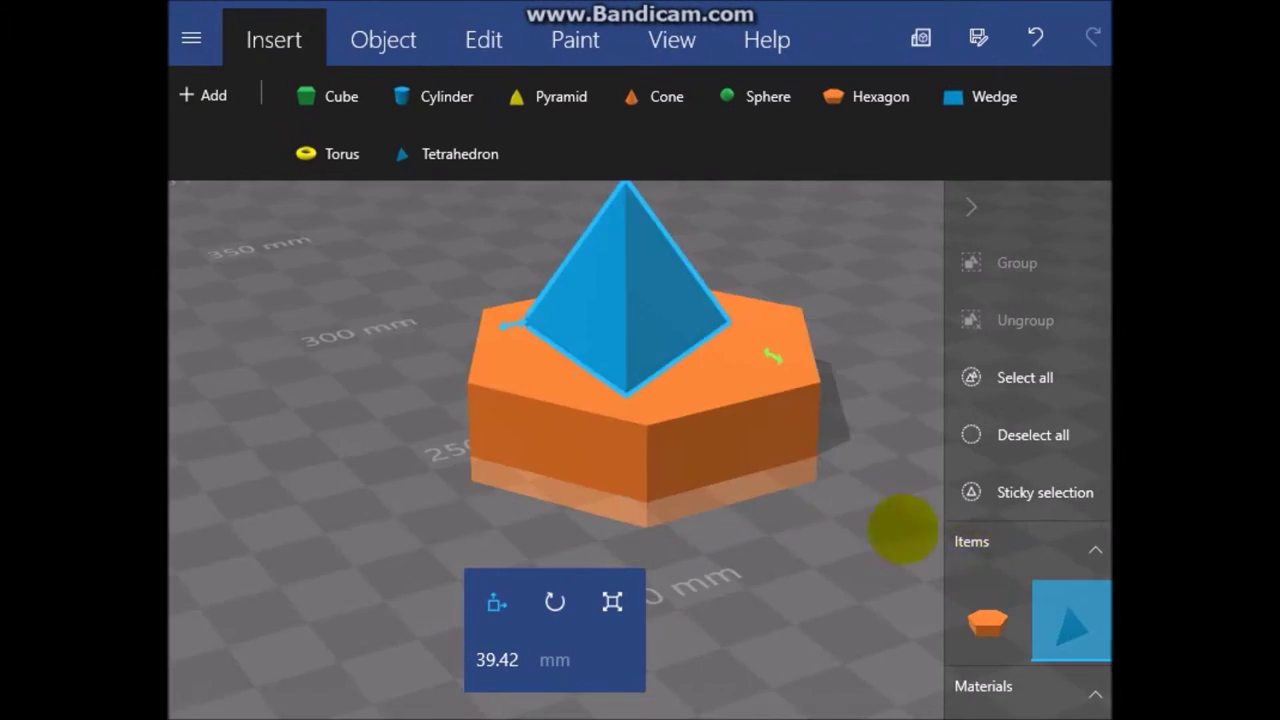
click(978, 492)
click(783, 425)
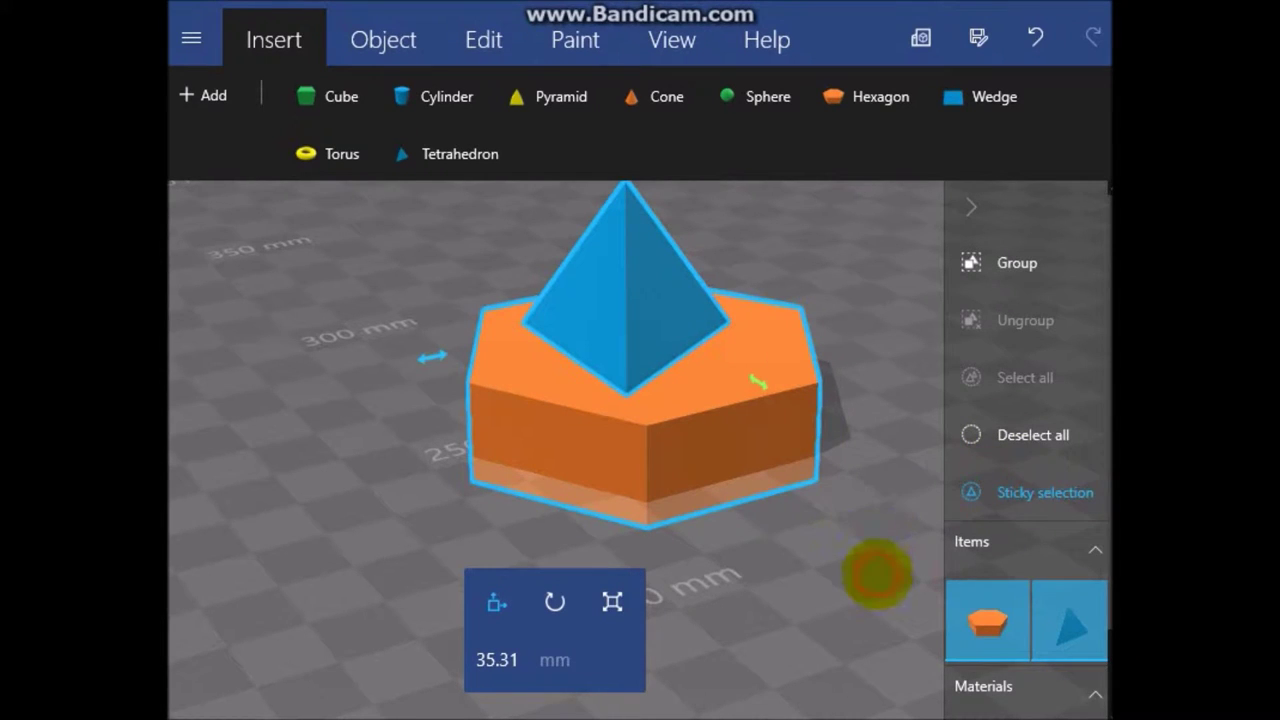
click(1000, 438)
- Try selecting the tetrahedron and hexagon together, ending with only the tetrahedron selected
drag(894, 480, 815, 528)
click(645, 310)
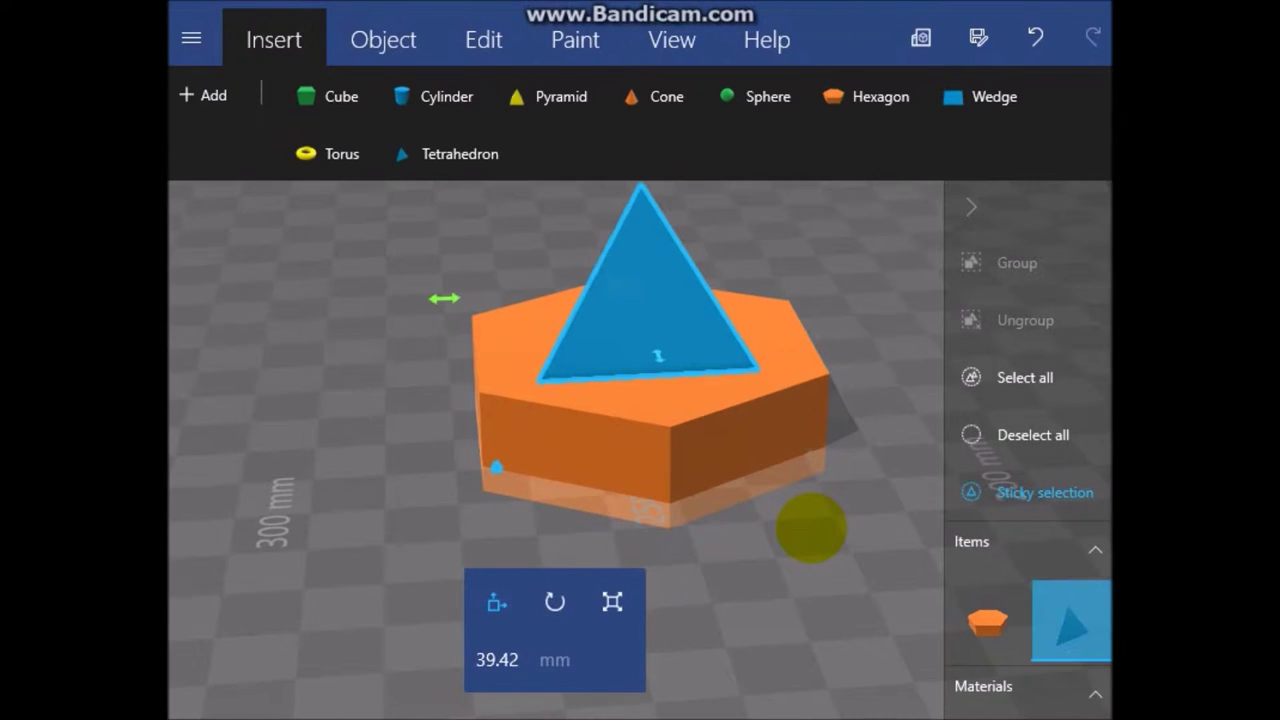
drag(810, 528, 806, 530)
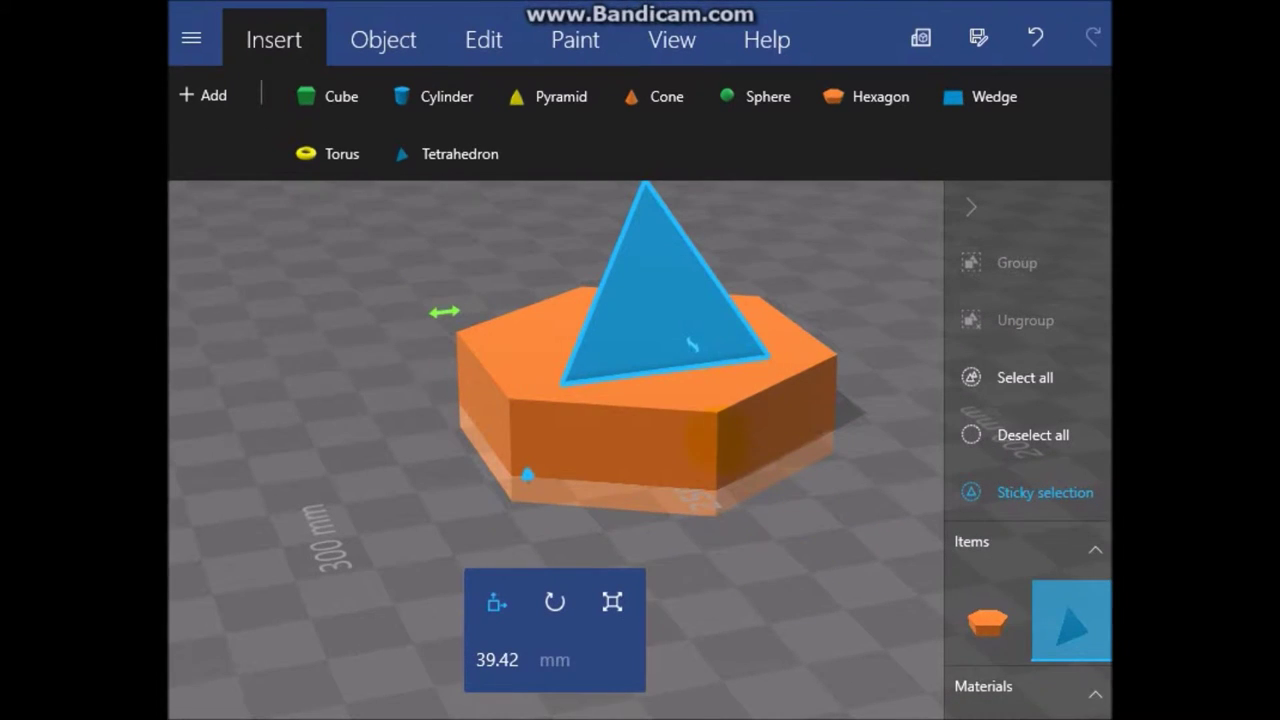
click(650, 437)
drag(647, 437, 625, 405)
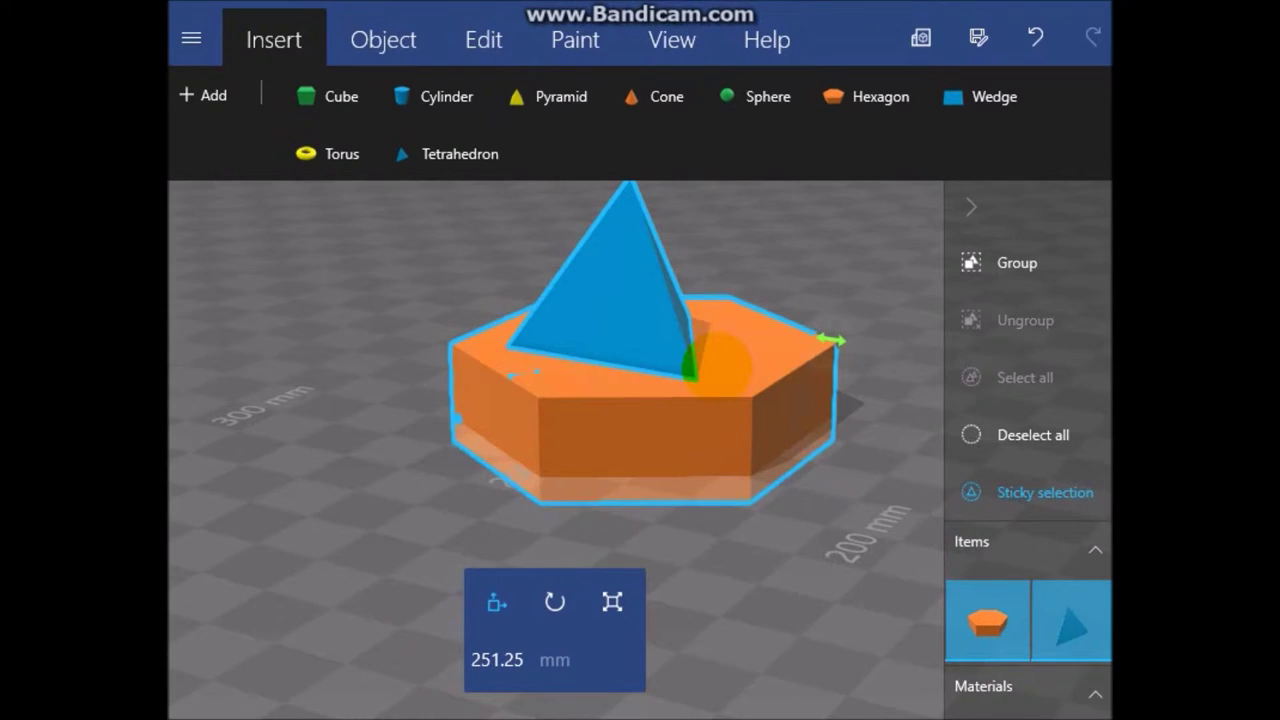
drag(718, 365, 710, 355)
click(718, 452)
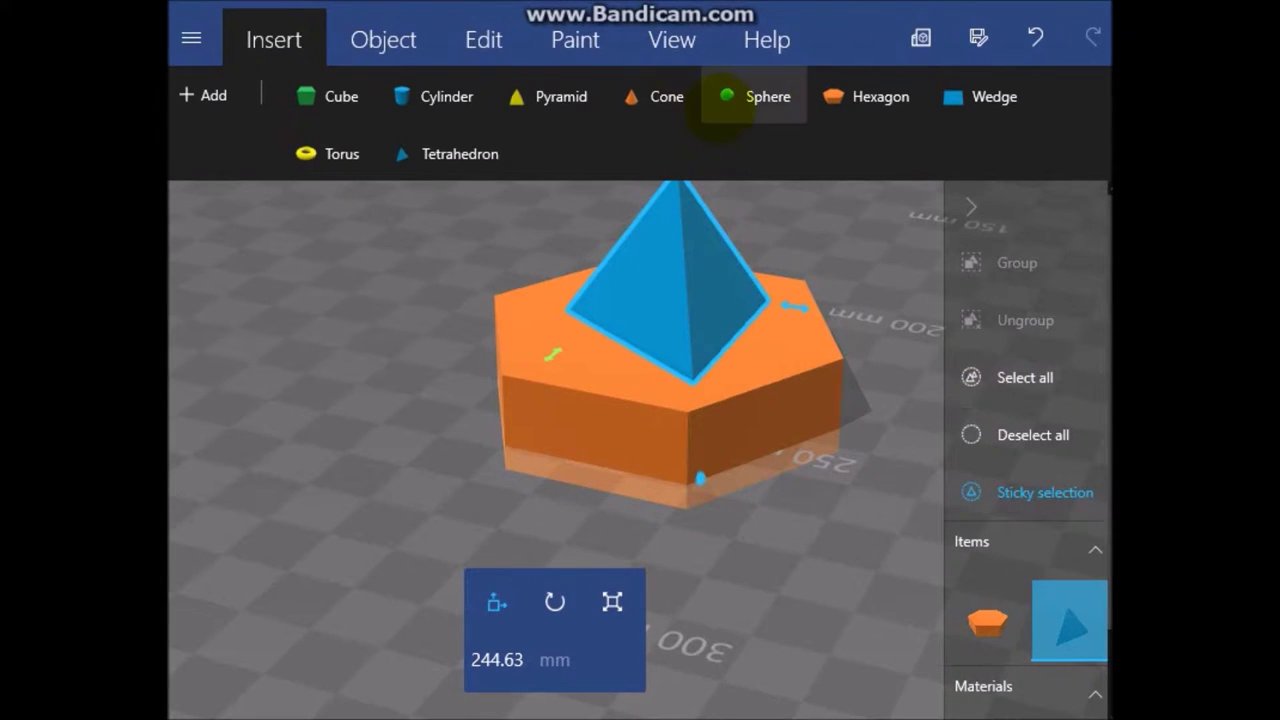
- Insert a wedge and place it on the platform beside the hexagon
drag(780, 545, 538, 510)
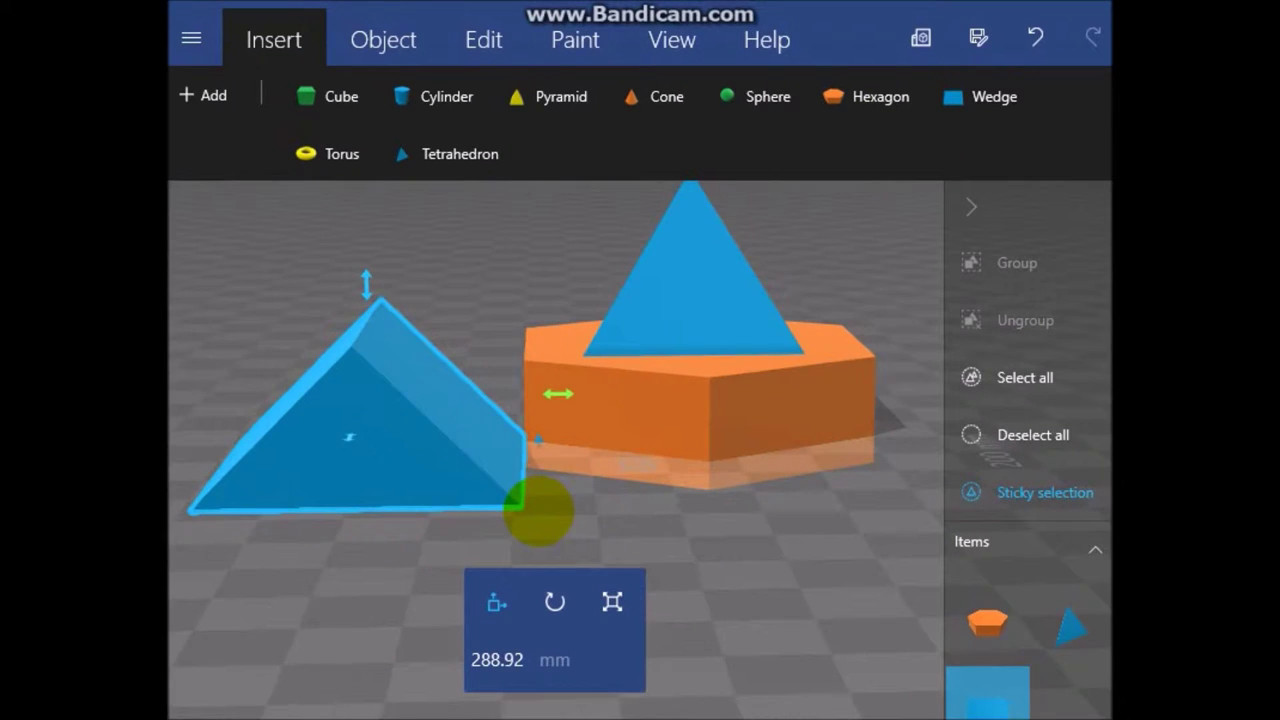
right_drag(539, 511, 539, 511)
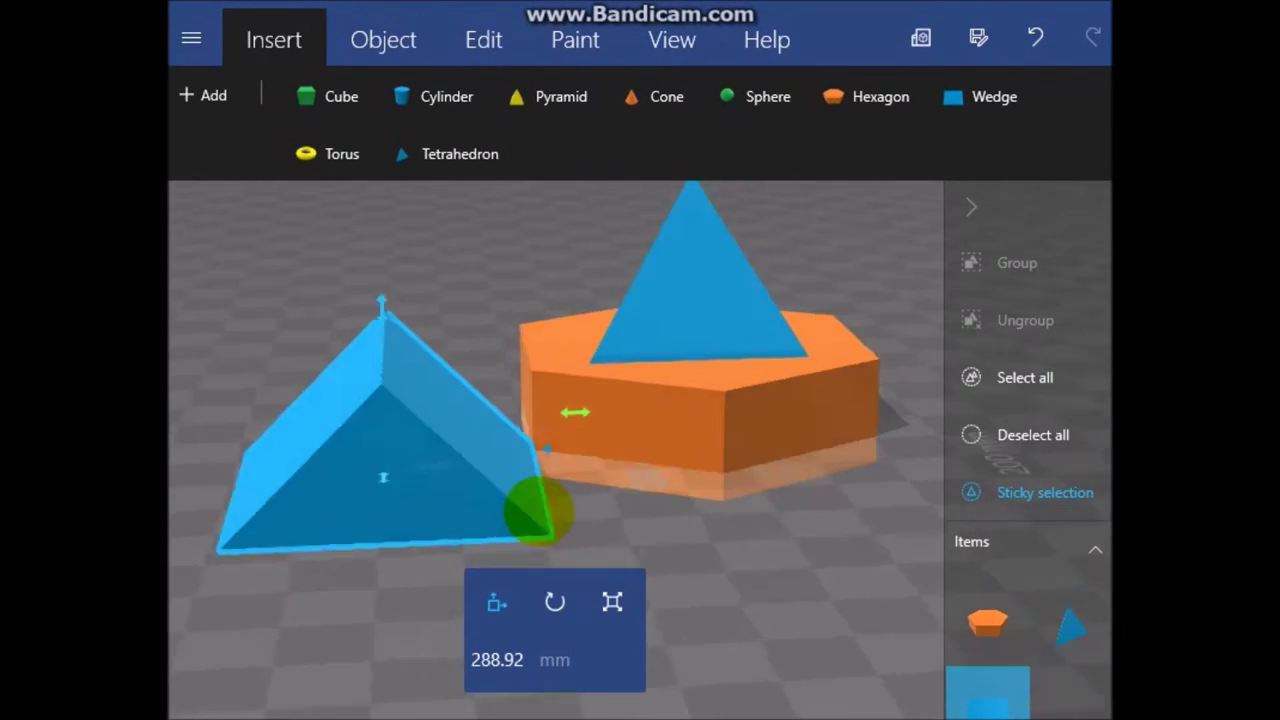
drag(538, 513, 538, 513)
- Select all three shapes and group them into one object
click(1015, 378)
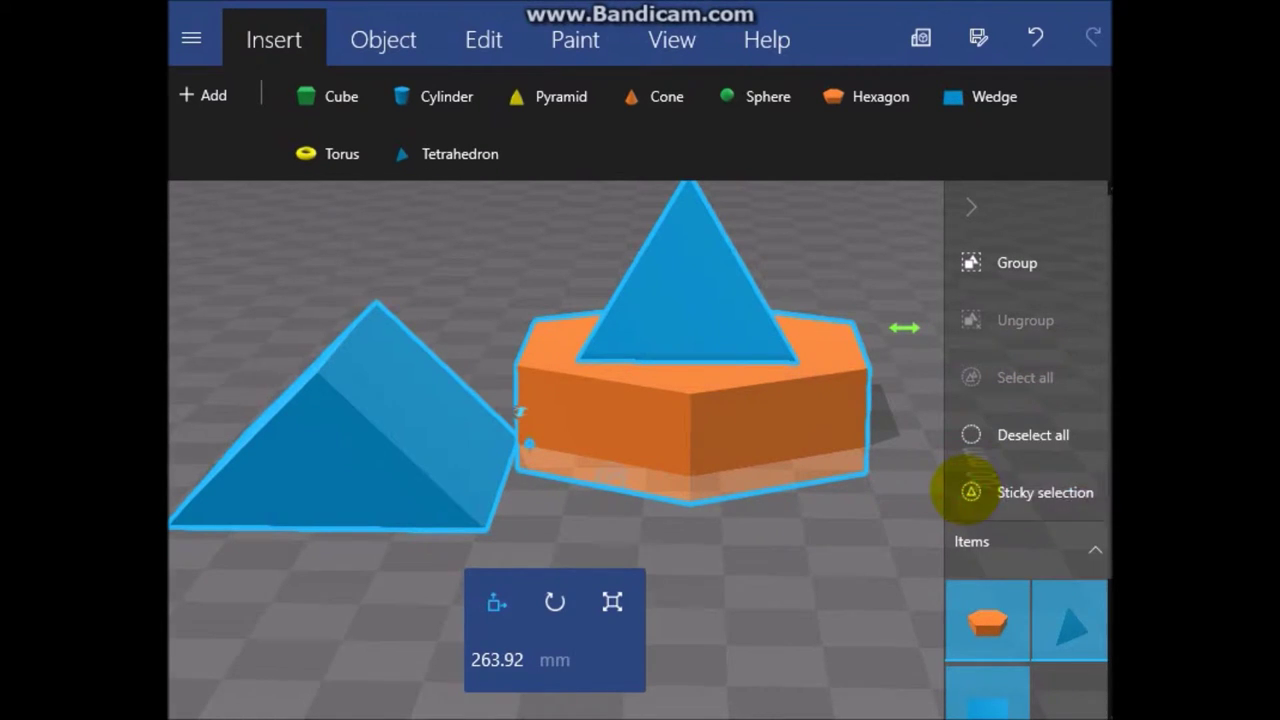
click(1014, 264)
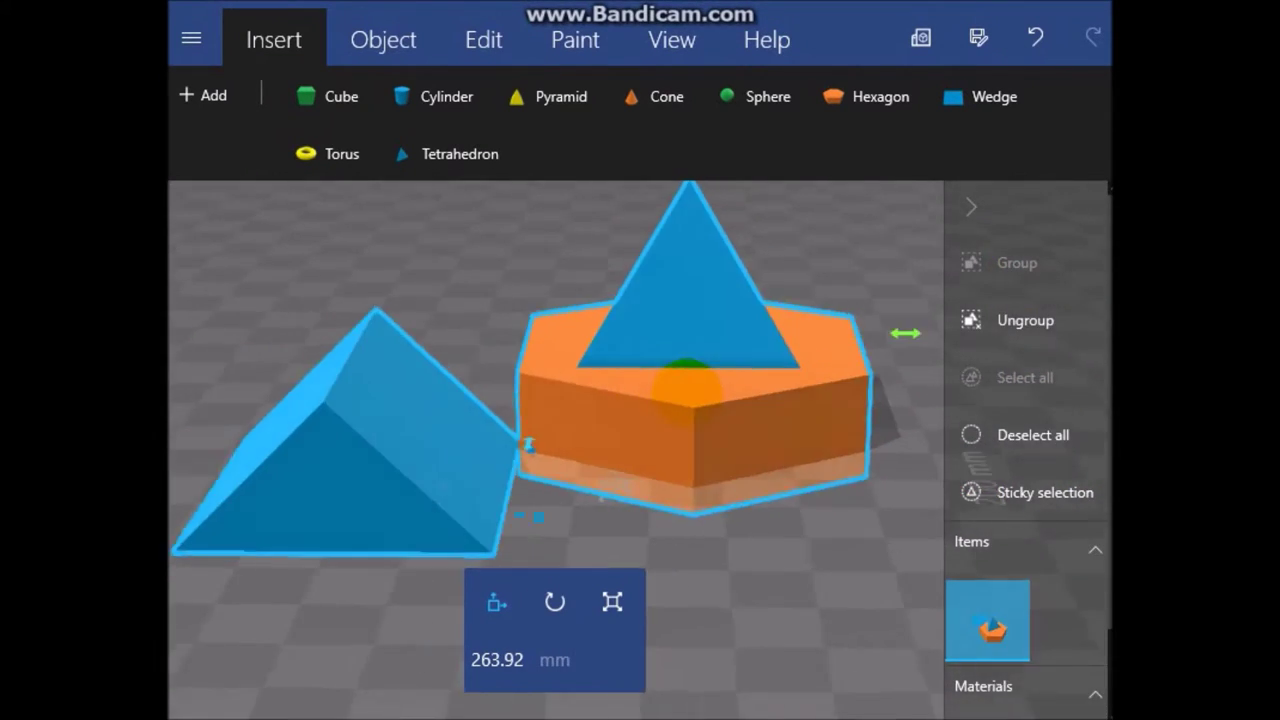
drag(687, 393, 658, 395)
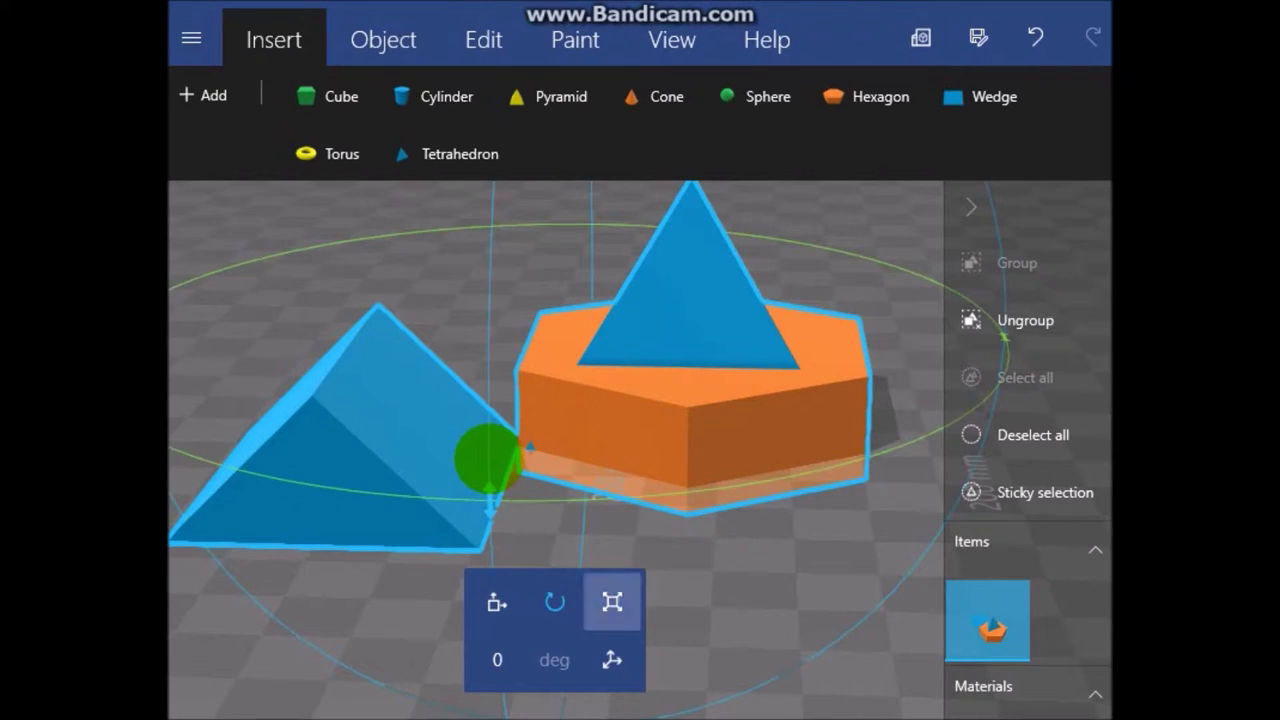
- Scale the grouped object down to about 60.5 mm
click(612, 602)
mouse_move(720, 600)
mouse_down()
mouse_move(785, 605)
mouse_move(735, 602)
mouse_up()
drag(897, 351, 878, 358)
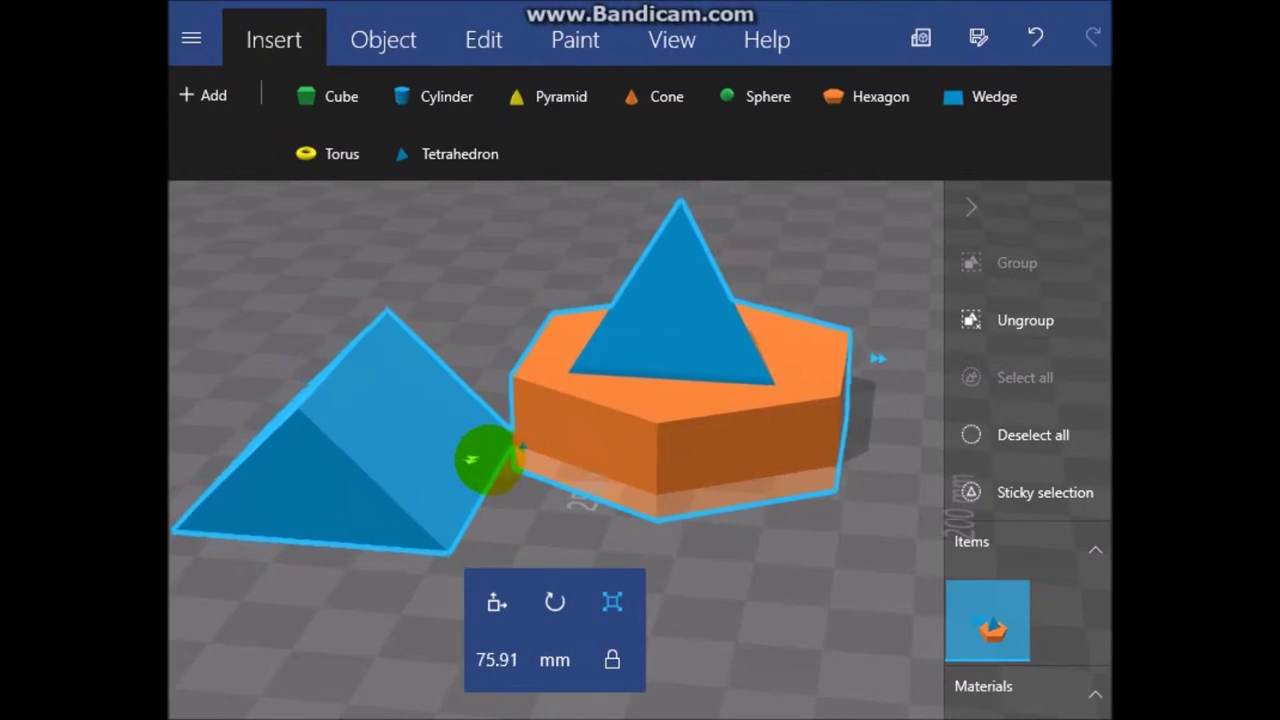
drag(488, 458, 488, 462)
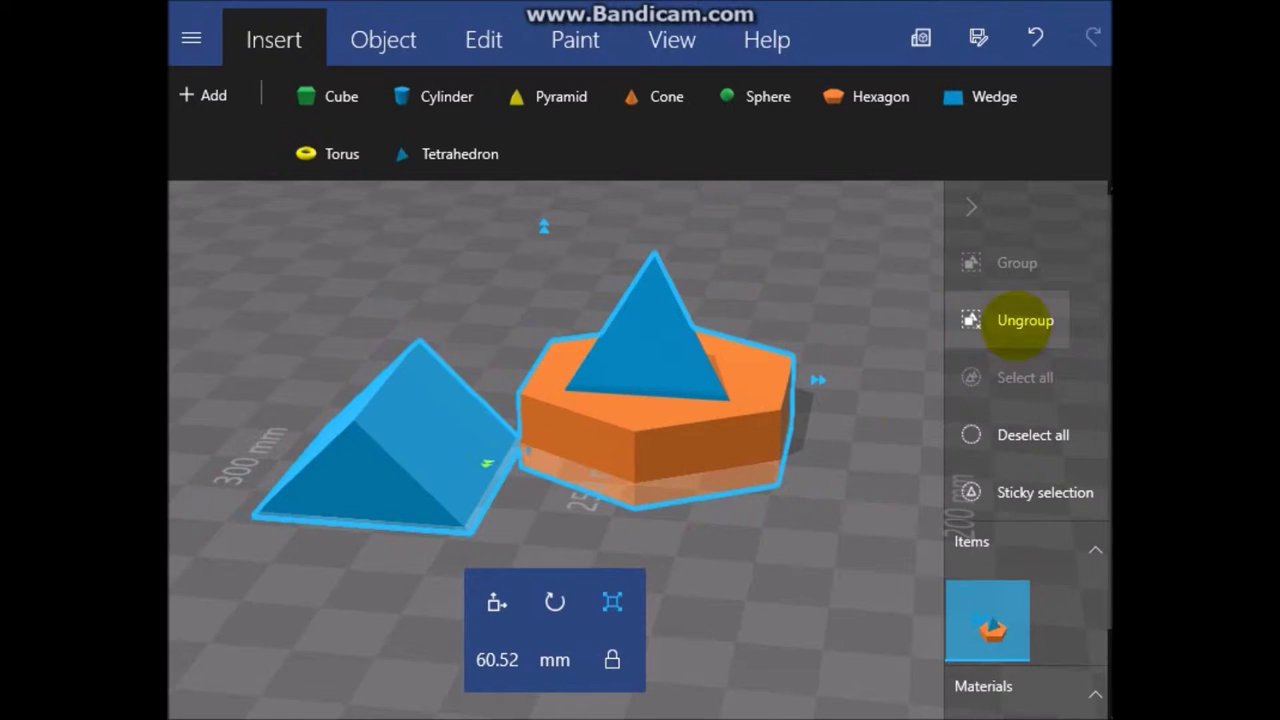
- Ungroup the shapes and enlarge the wedge alone to about 86 mm
drag(673, 470, 706, 512)
drag(520, 491, 1056, 467)
click(906, 437)
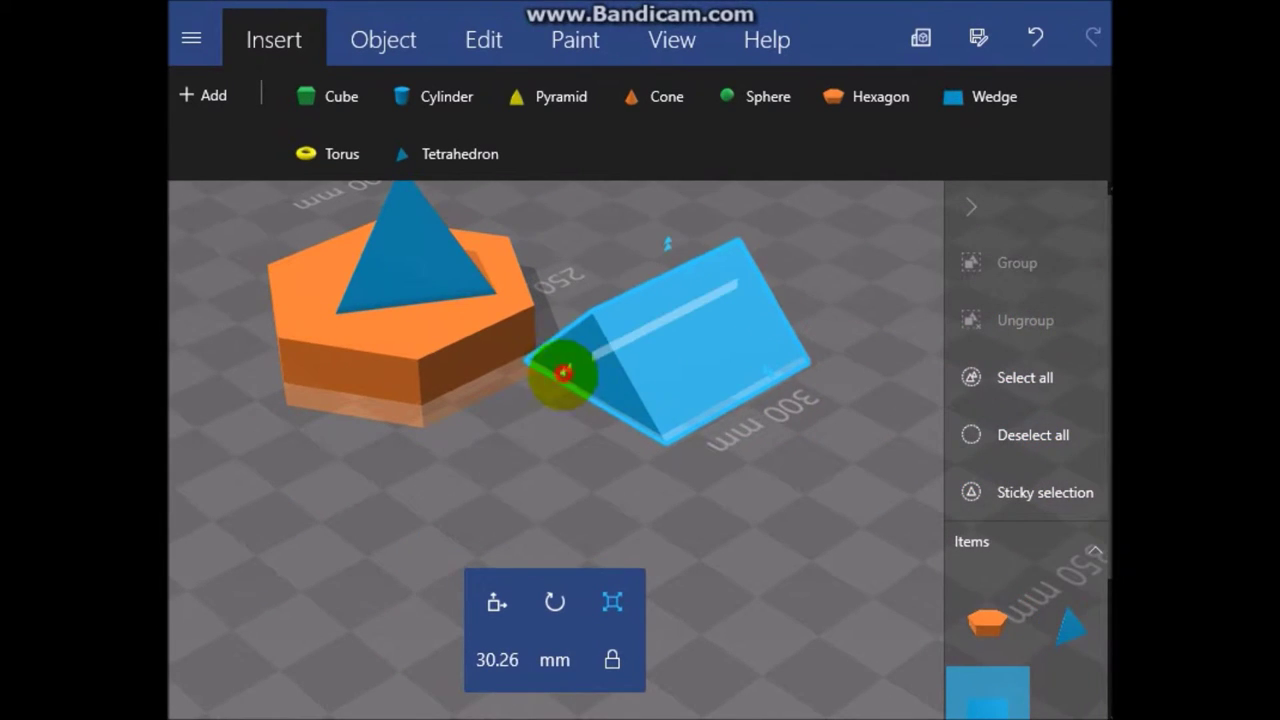
drag(565, 373, 214, 340)
drag(367, 511, 1003, 452)
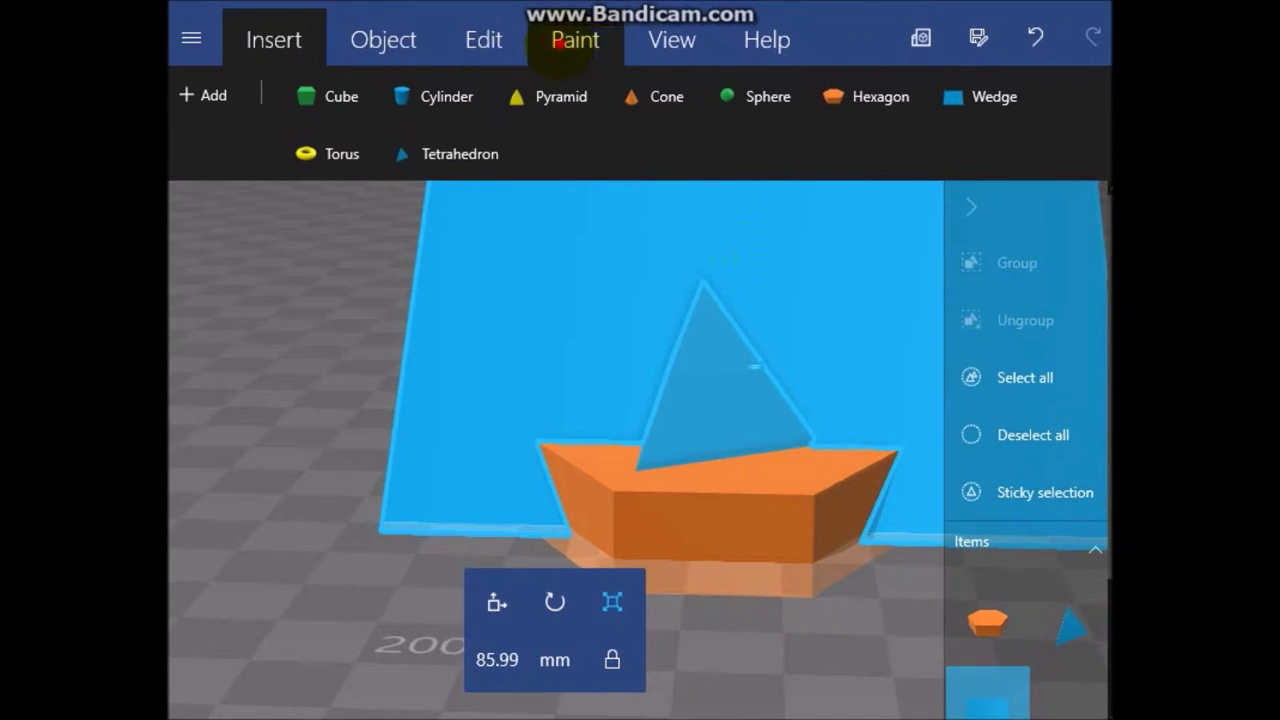
- Paint the wedge's faces orange and apply the paint
click(575, 40)
click(382, 95)
click(532, 349)
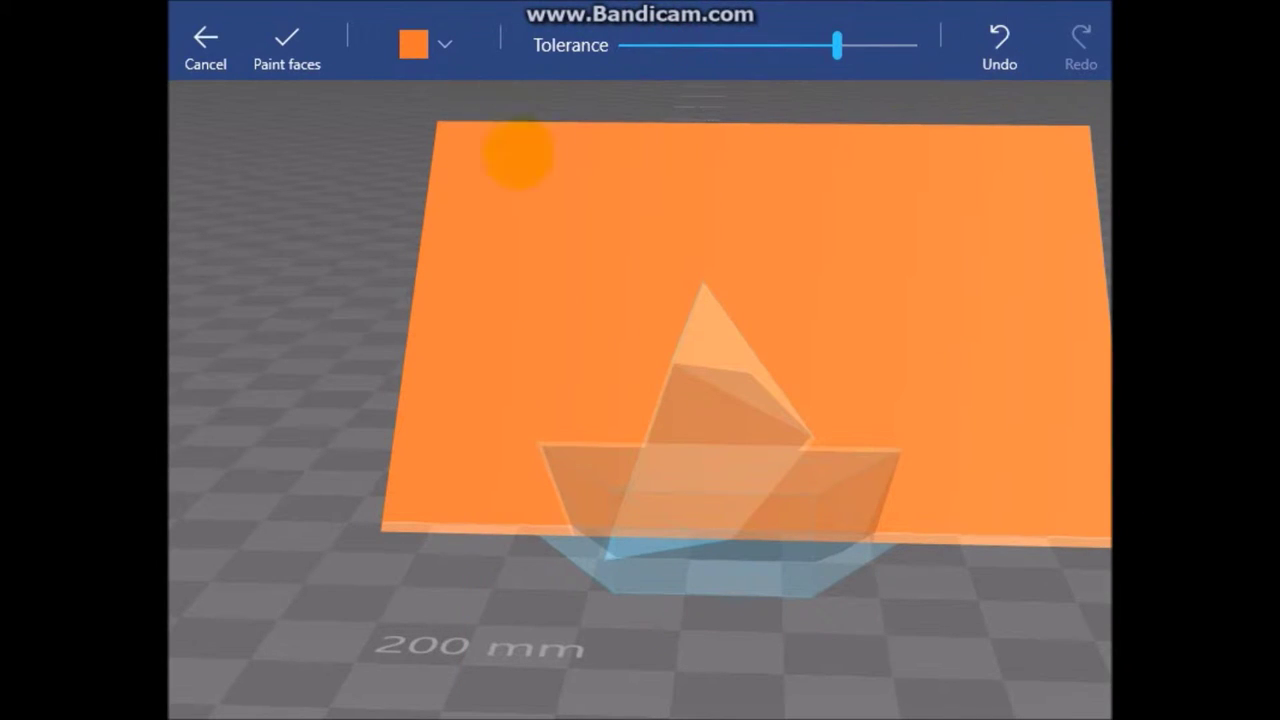
mouse_move(653, 400)
mouse_down()
mouse_move(991, 423)
mouse_move(794, 409)
mouse_up()
mouse_move(903, 428)
mouse_down()
mouse_move(980, 482)
mouse_move(692, 432)
mouse_up()
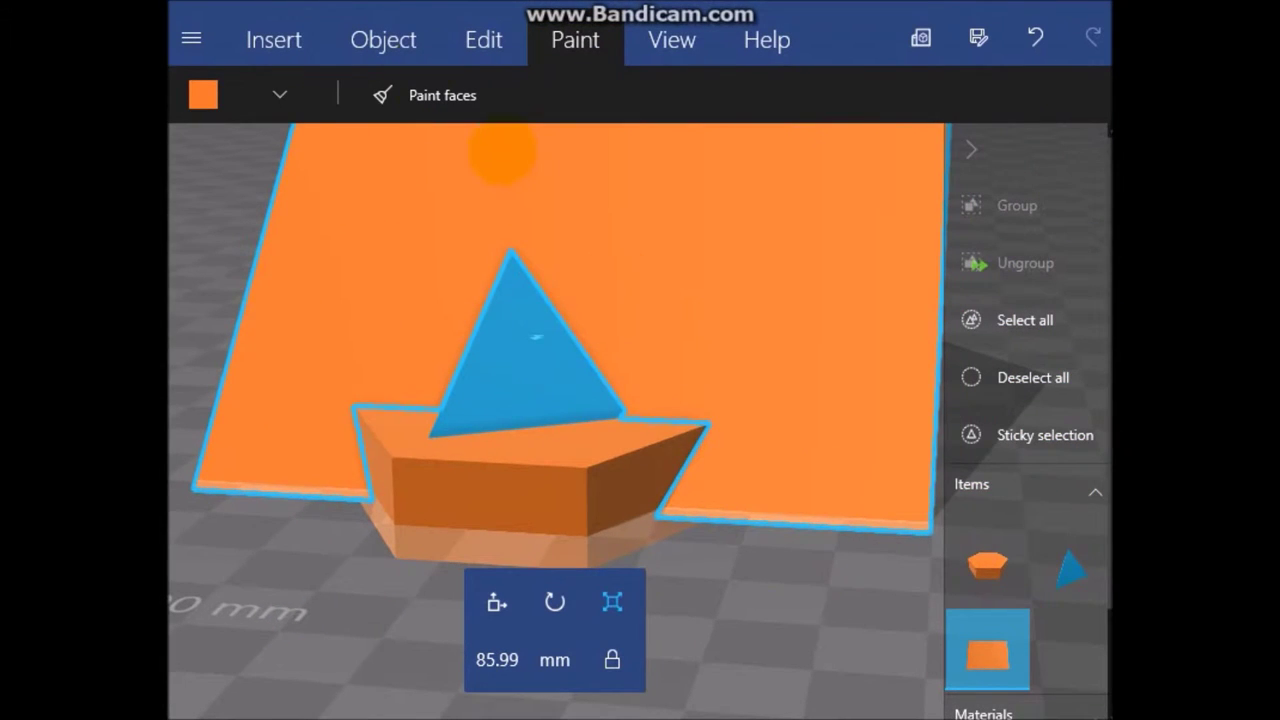
- Mirror the orange wedge
click(383, 40)
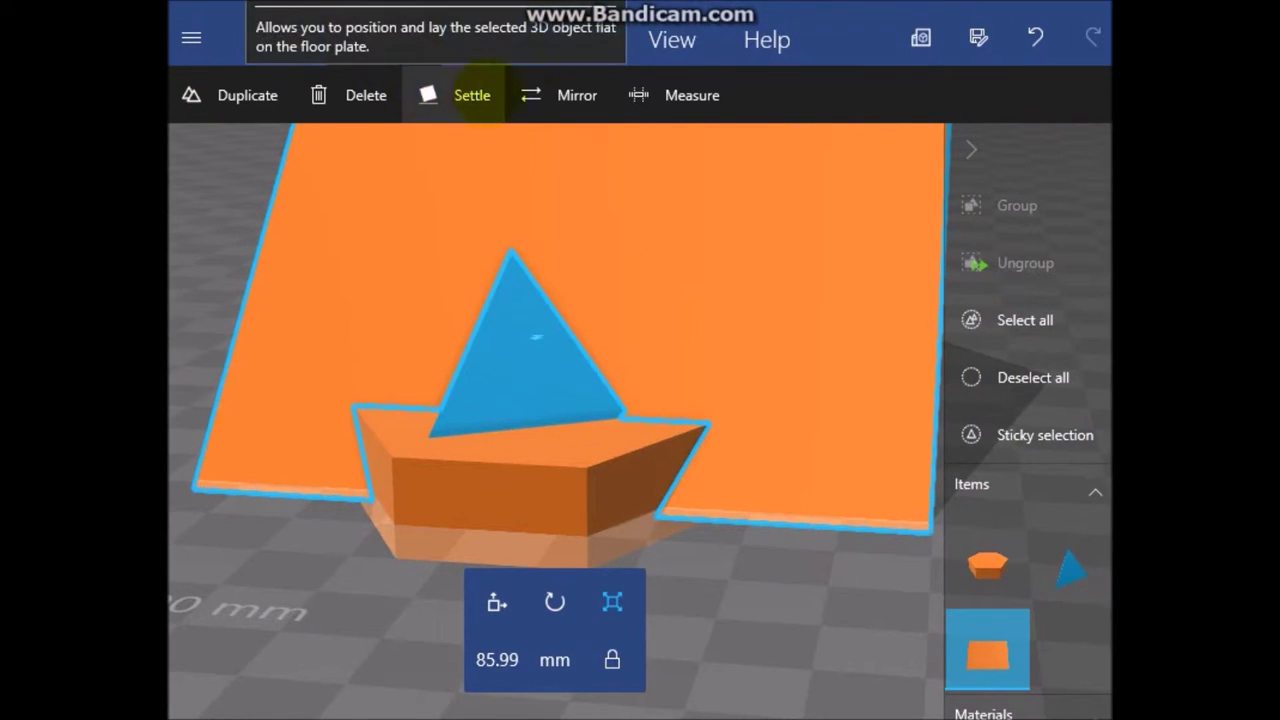
click(566, 88)
drag(539, 334, 925, 369)
drag(676, 434, 863, 443)
drag(540, 432, 970, 400)
drag(741, 397, 860, 388)
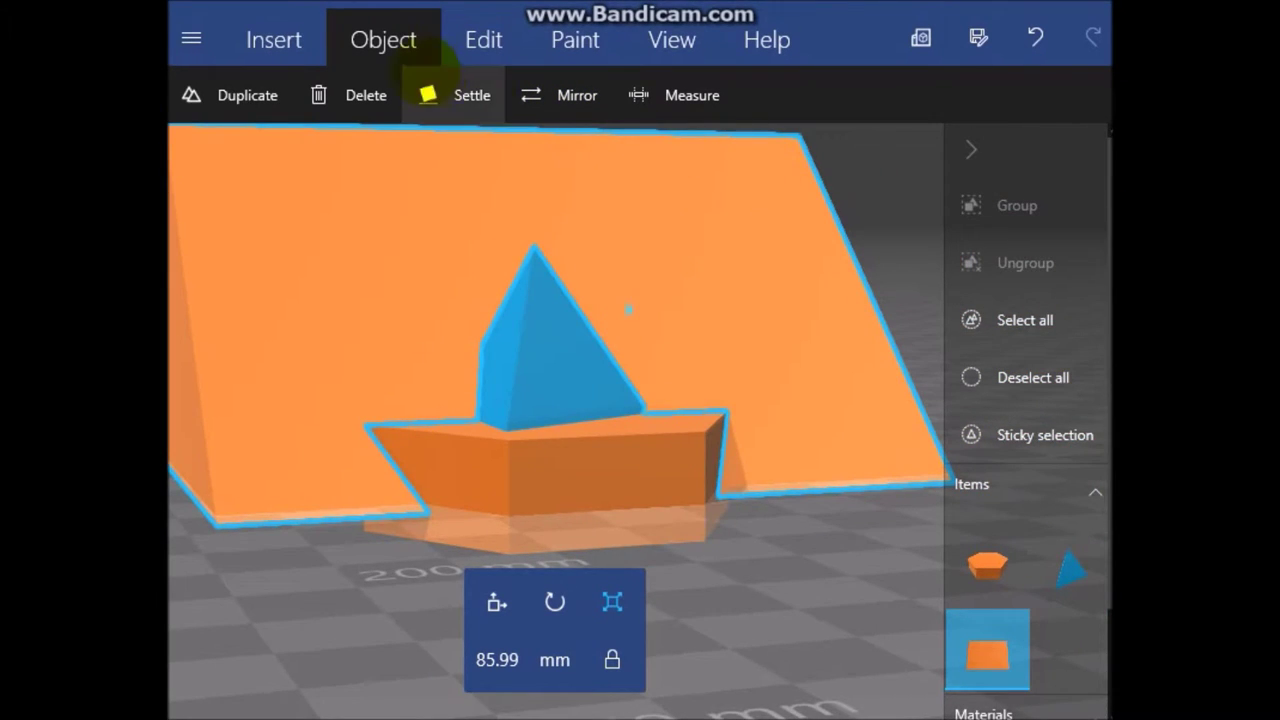
- Insert a torus with the other shapes and make more room for the 3D view
click(273, 39)
click(347, 157)
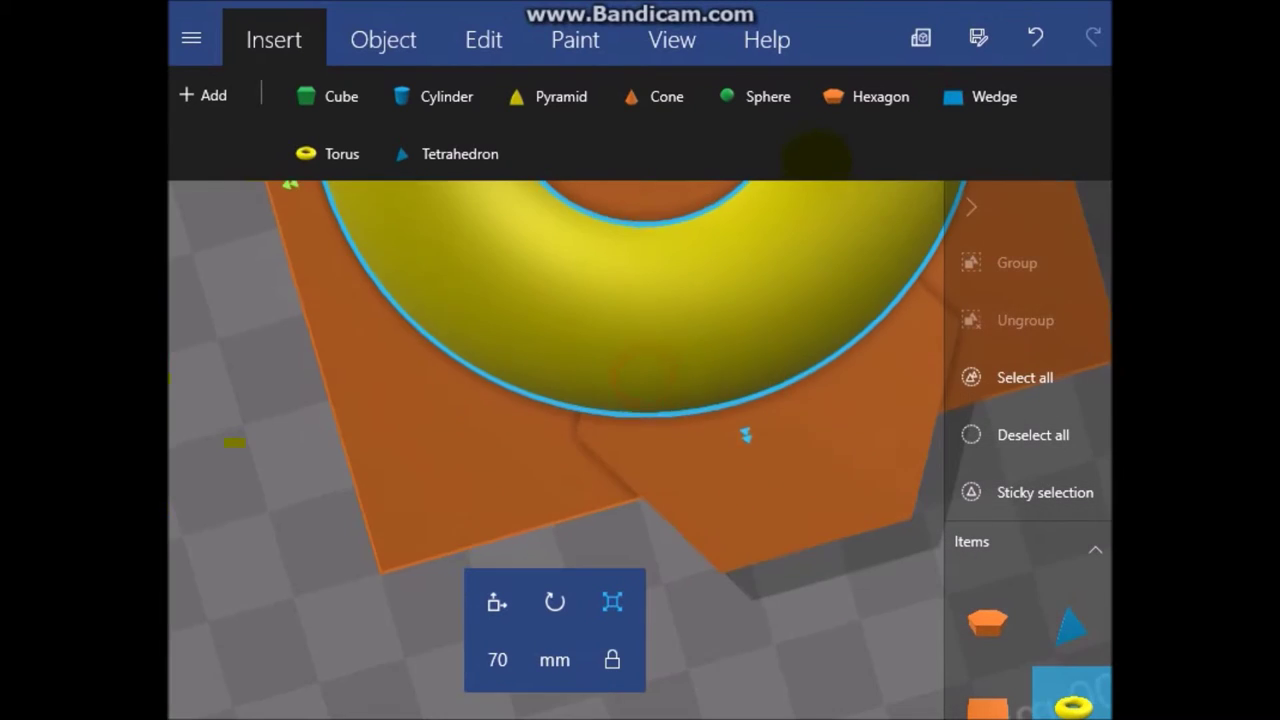
drag(709, 309, 482, 348)
click(968, 208)
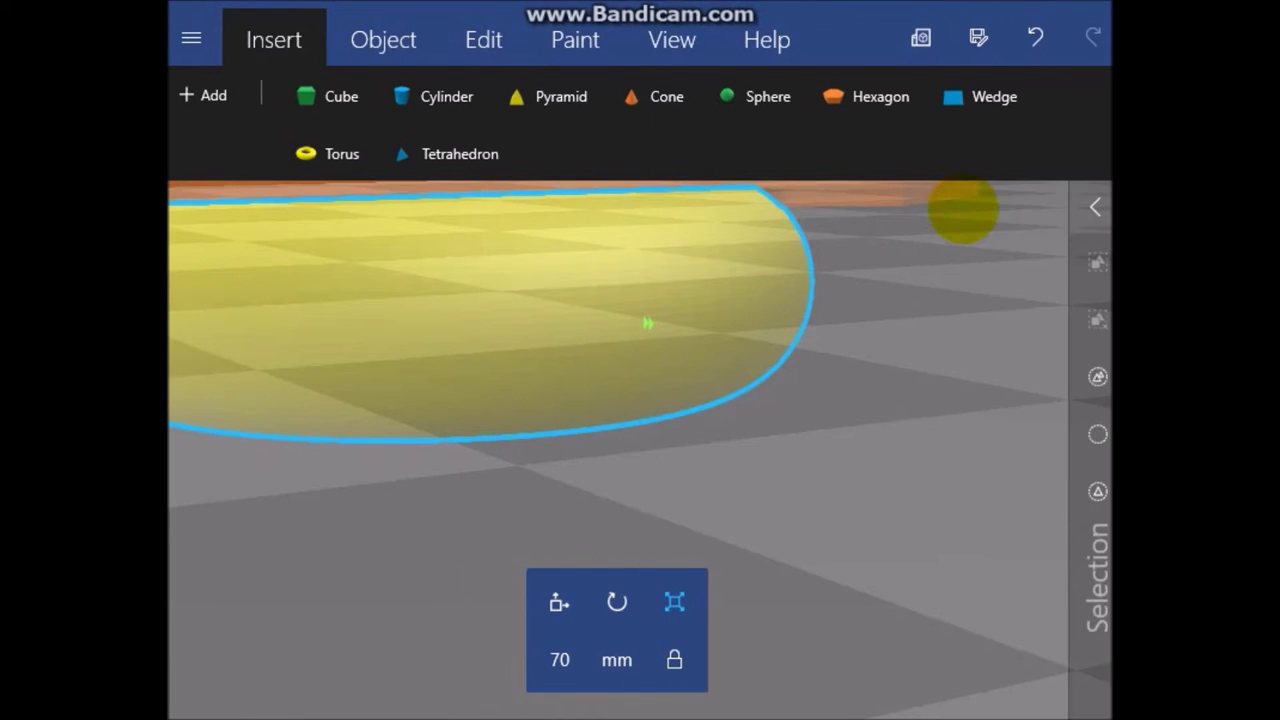
- Enlarge the torus to about 148 mm wide so that it surrounds the wedge
scroll(648, 323, down, 3)
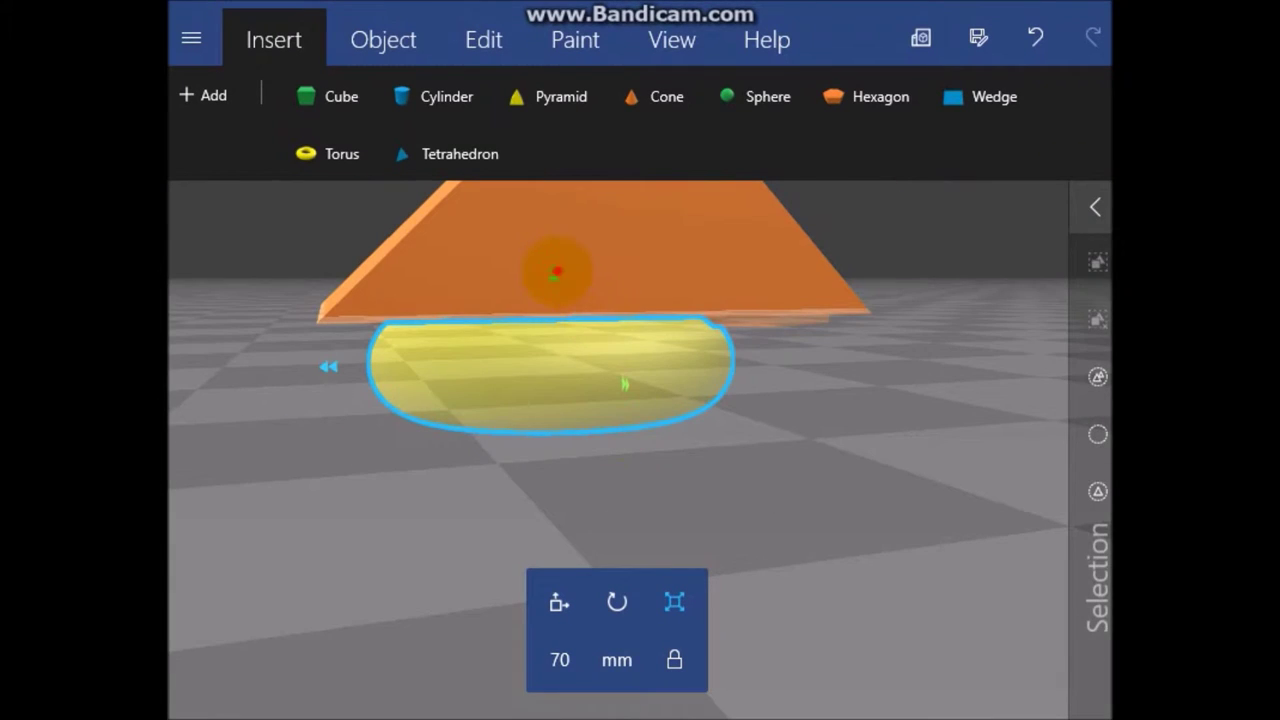
drag(557, 252, 554, 197)
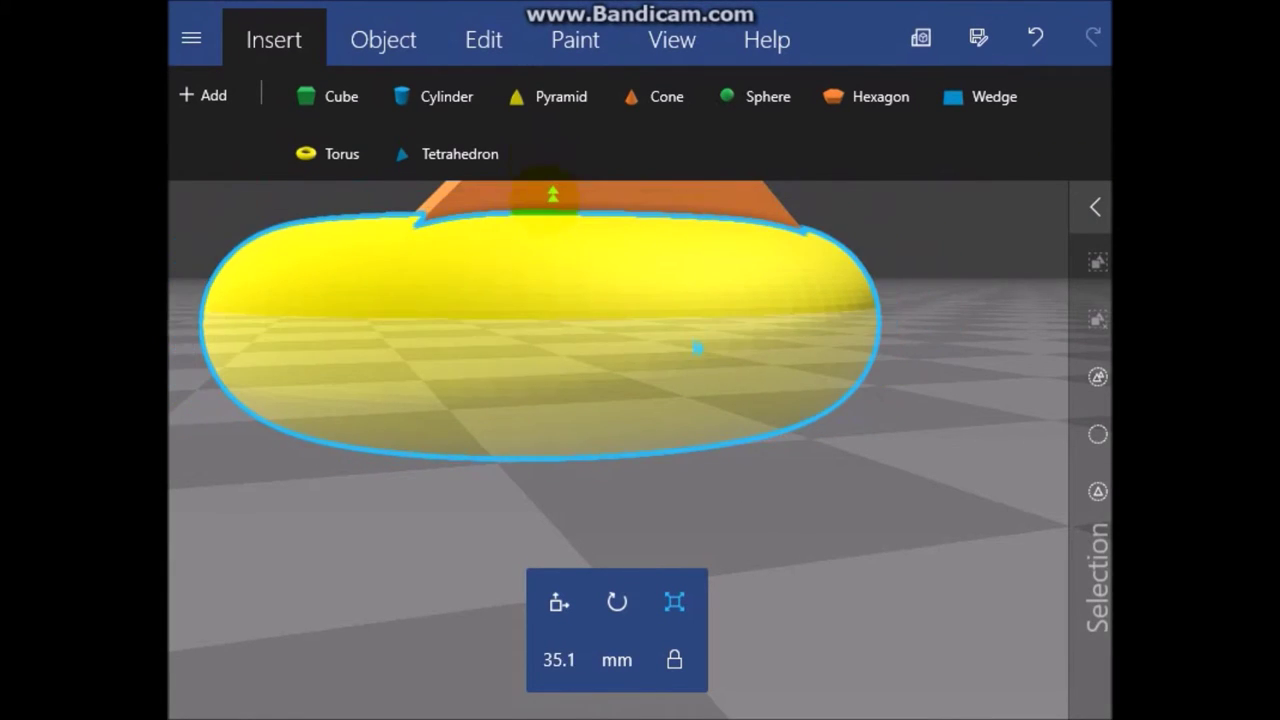
drag(694, 349, 800, 354)
right_drag(800, 355, 614, 388)
drag(614, 388, 640, 402)
right_drag(640, 402, 556, 525)
drag(530, 547, 555, 490)
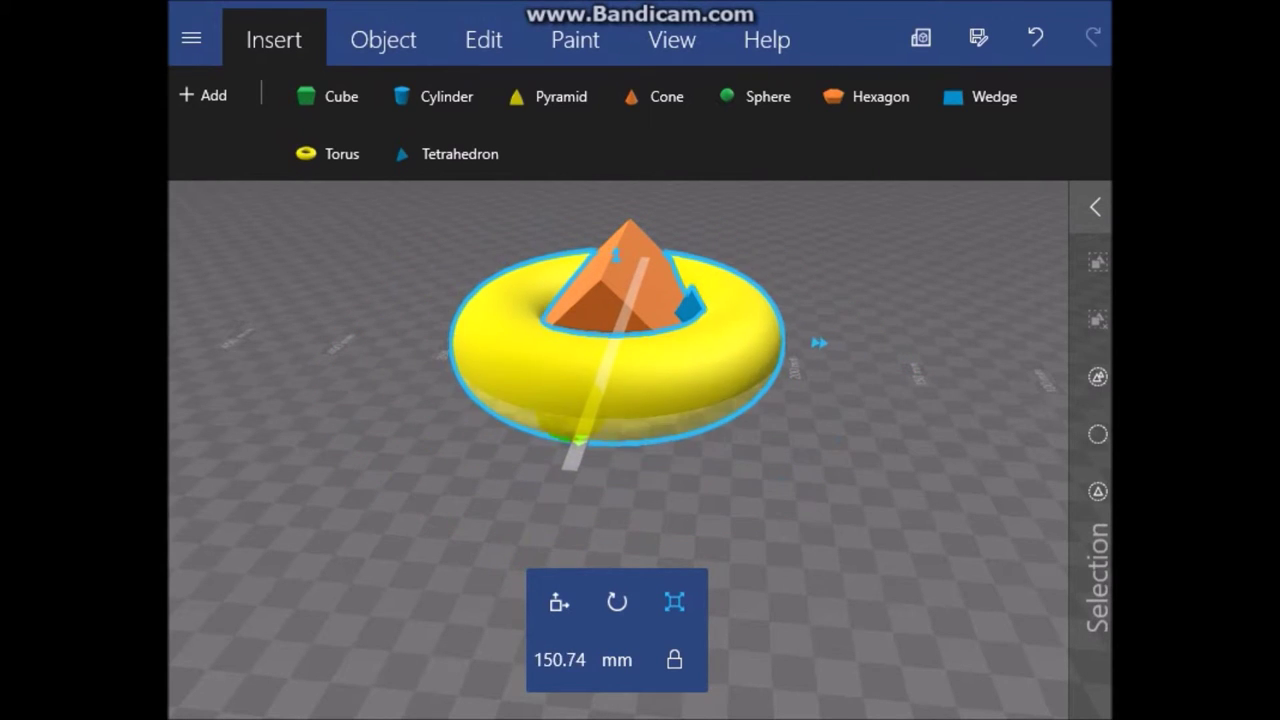
right_drag(645, 466, 696, 545)
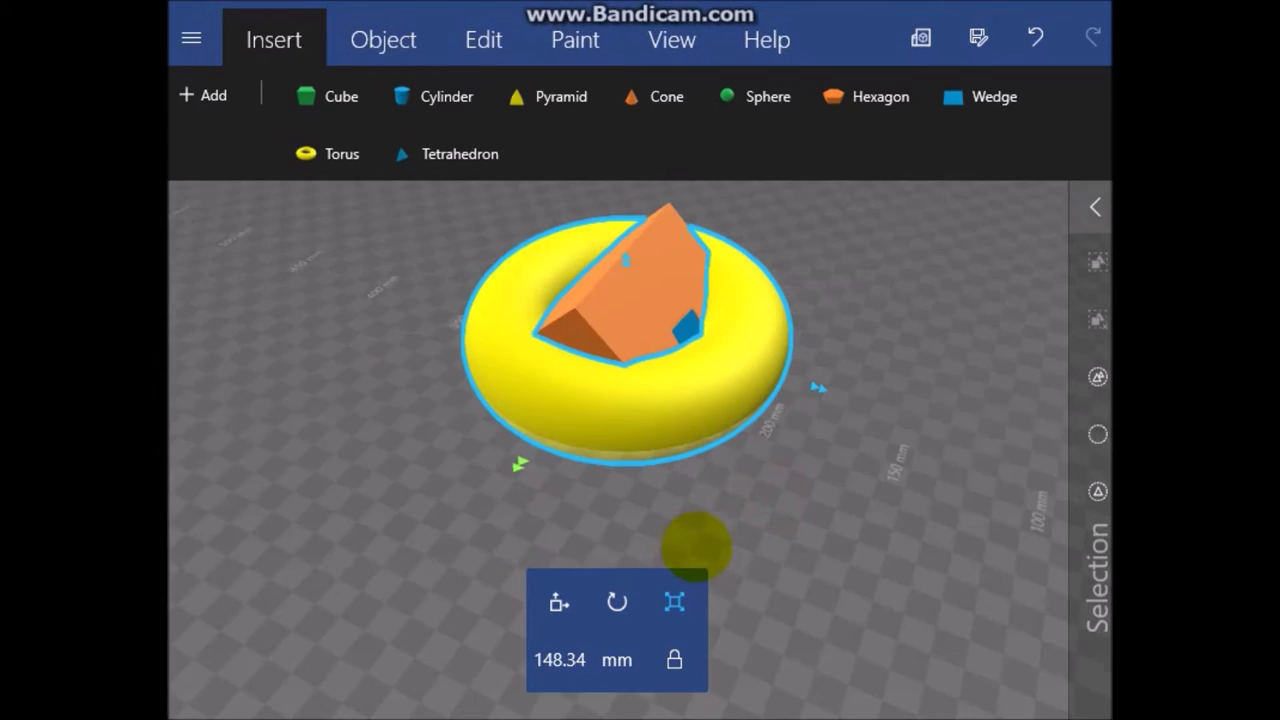
click(1095, 210)
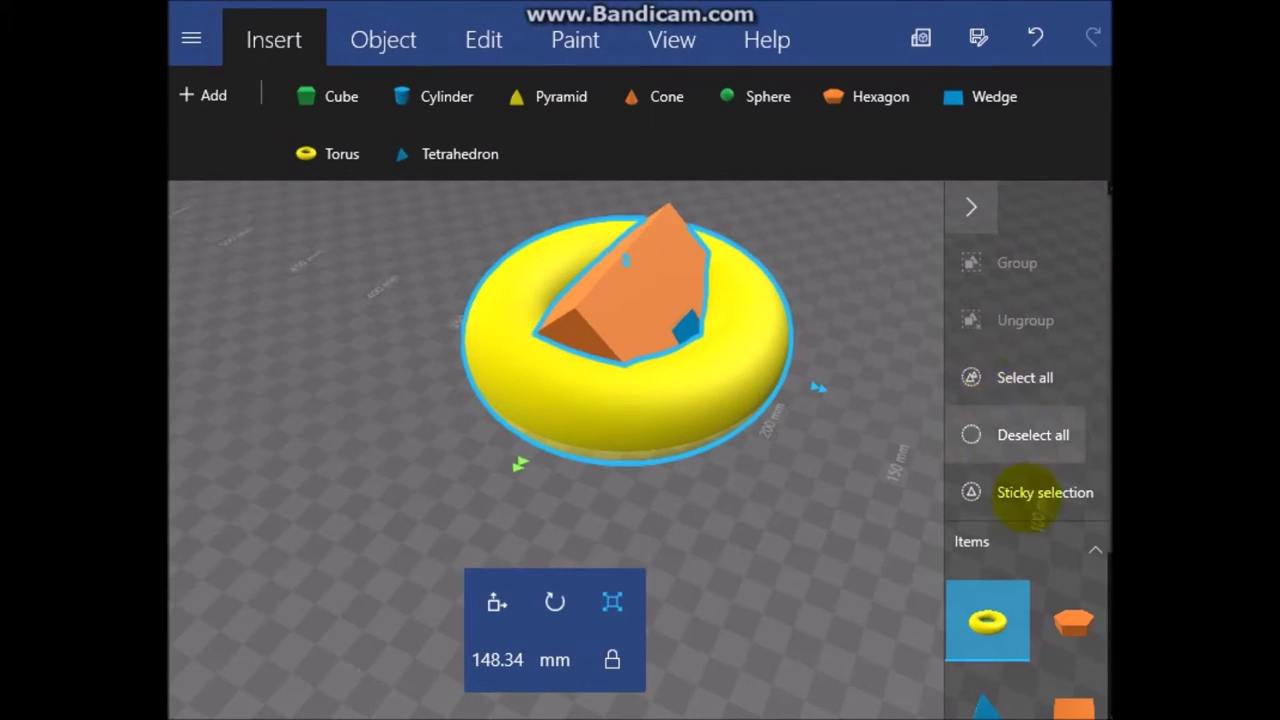
- Deselect all objects and examine the torus around the orange wedge from several angles
click(1023, 433)
right_drag(843, 458, 790, 680)
drag(790, 680, 768, 690)
drag(749, 443, 715, 300)
drag(849, 454, 740, 360)
drag(791, 386, 560, 410)
drag(767, 380, 785, 402)
right_drag(765, 378, 705, 340)
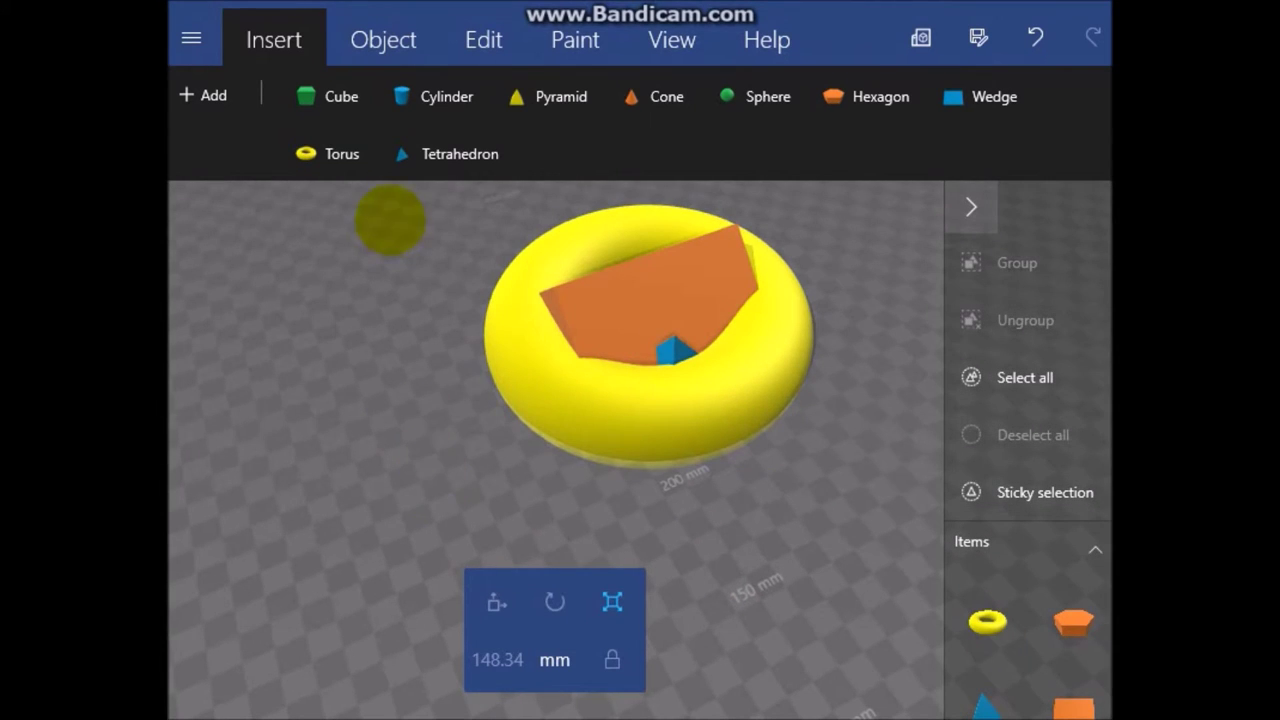
- Add the key ring model with four coloured tiles from the library to the scene
click(865, 92)
right_drag(705, 390, 797, 427)
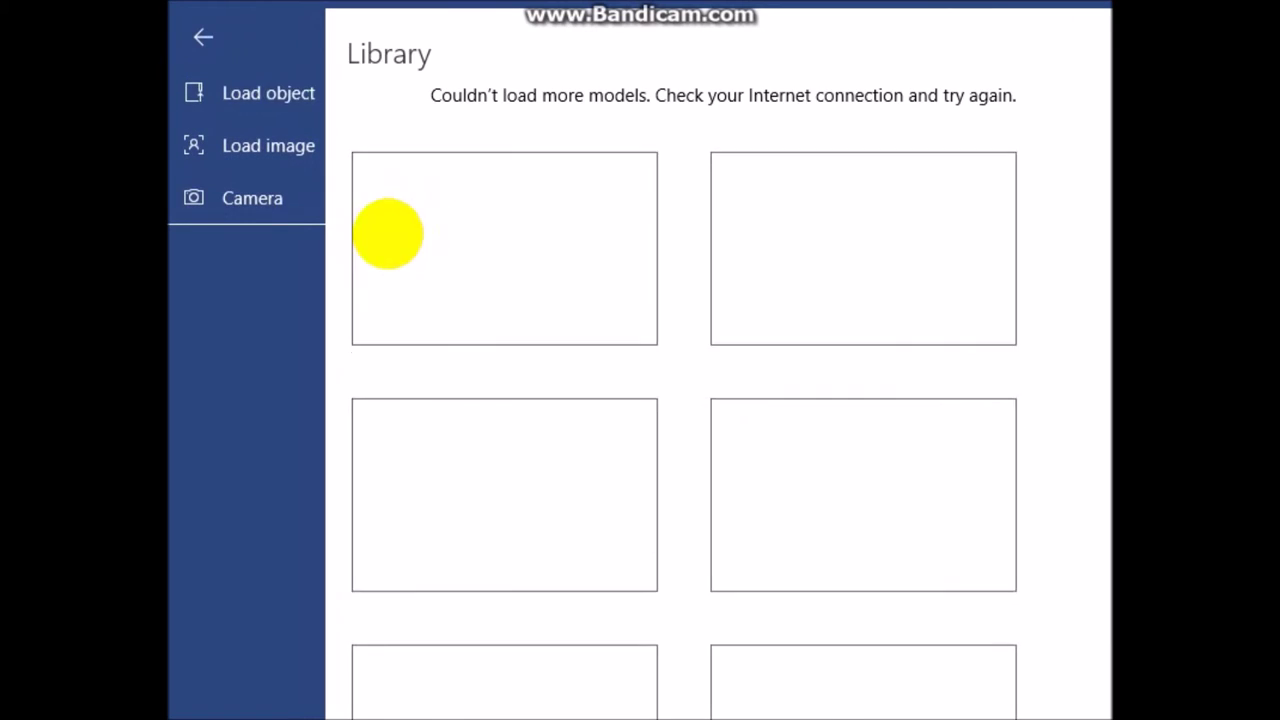
click(804, 321)
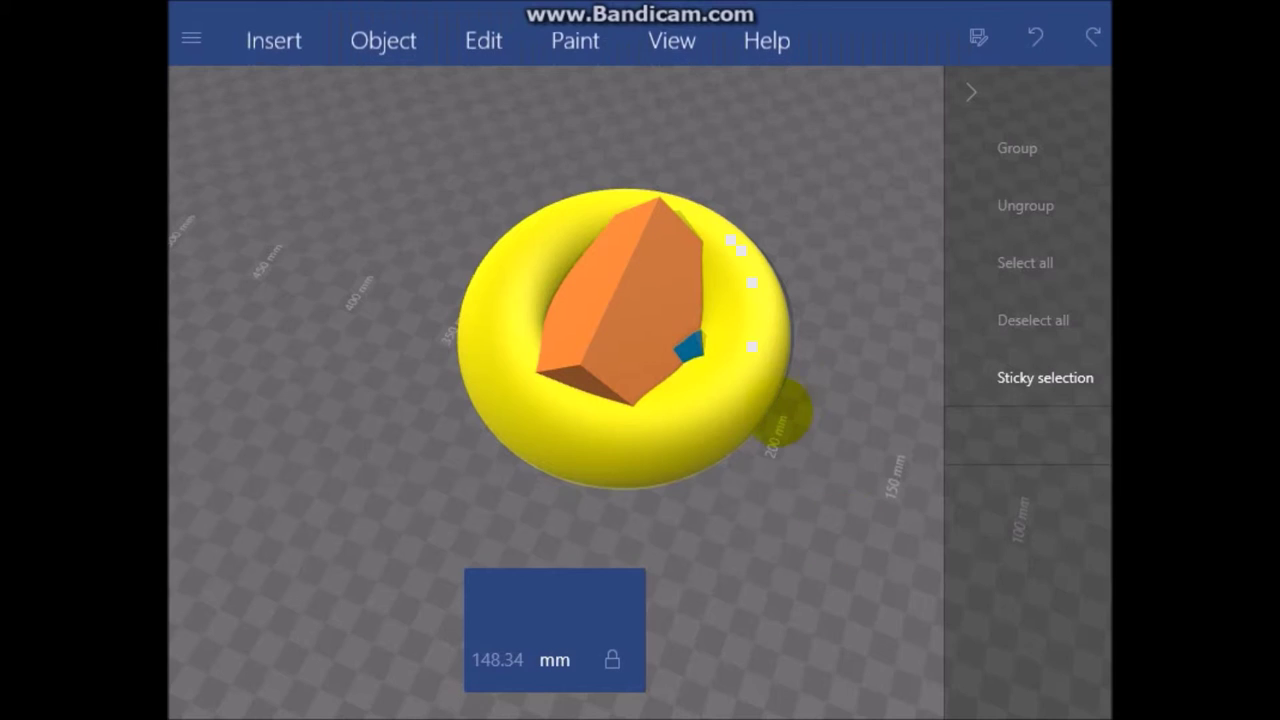
drag(691, 397, 731, 305)
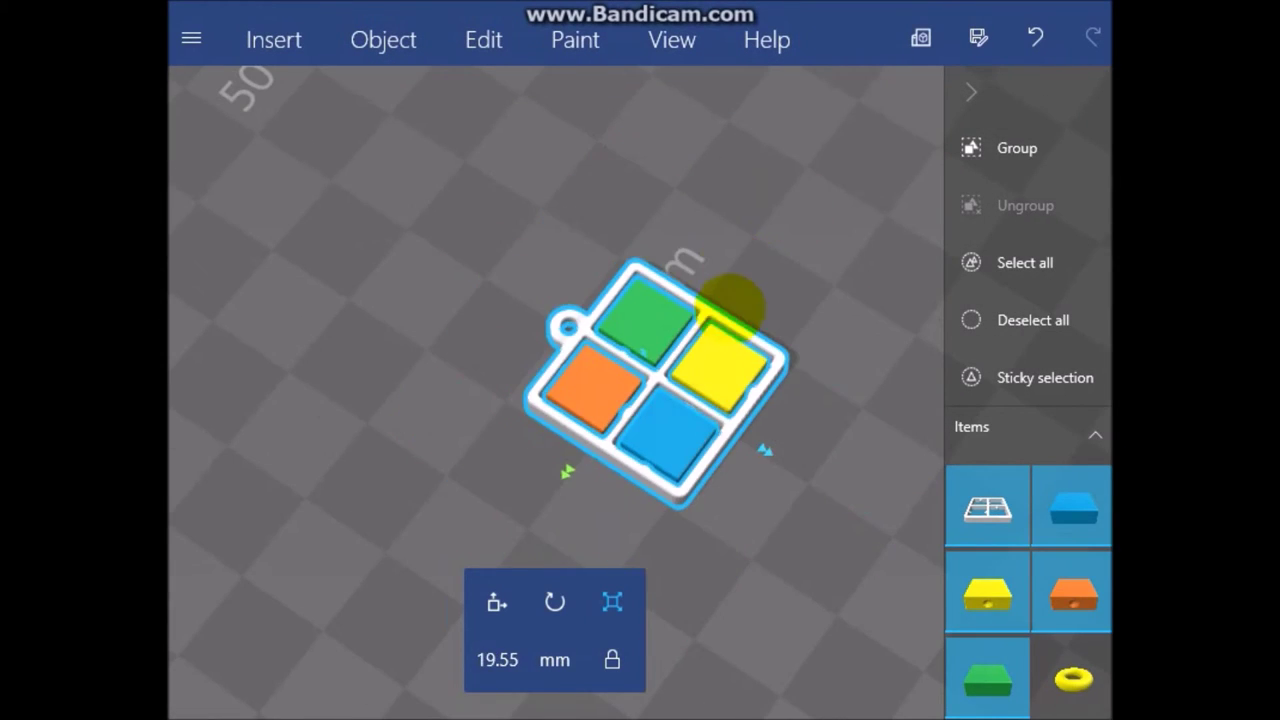
- Enlarge the four-tile key ring to about 30 mm and delete it from the scene
drag(410, 233, 602, 336)
right_drag(598, 330, 715, 385)
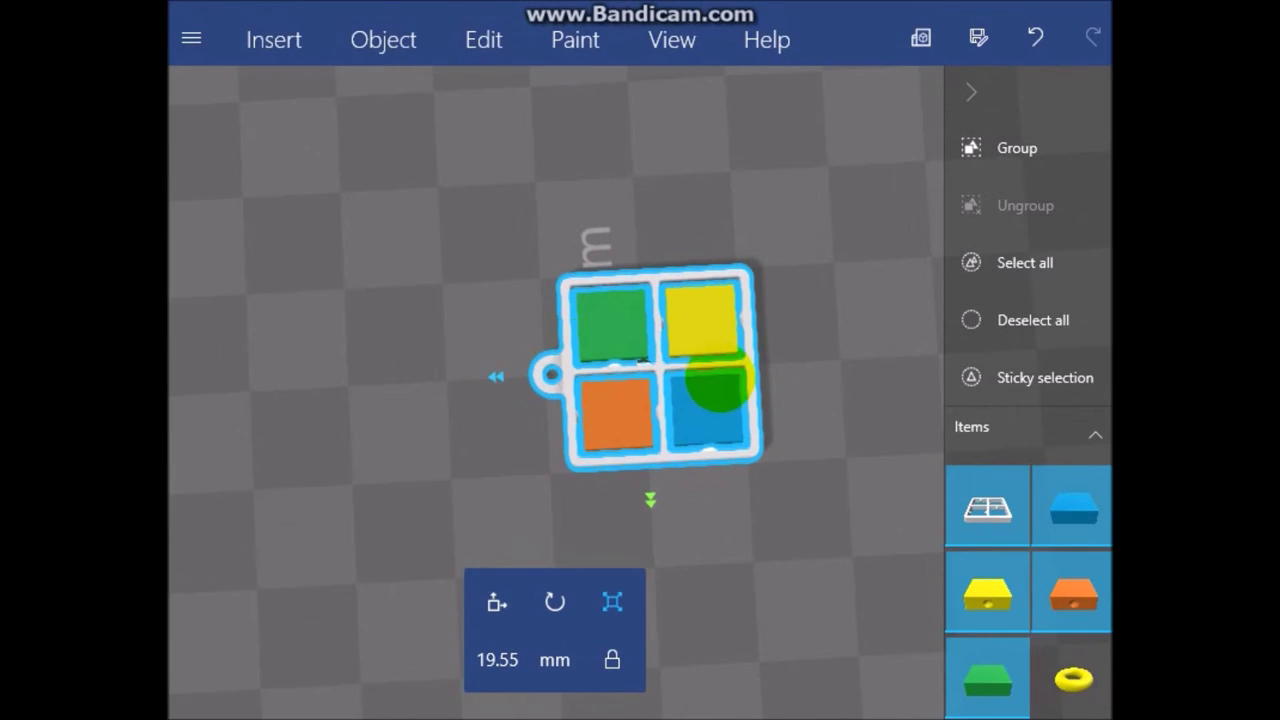
drag(713, 375, 812, 378)
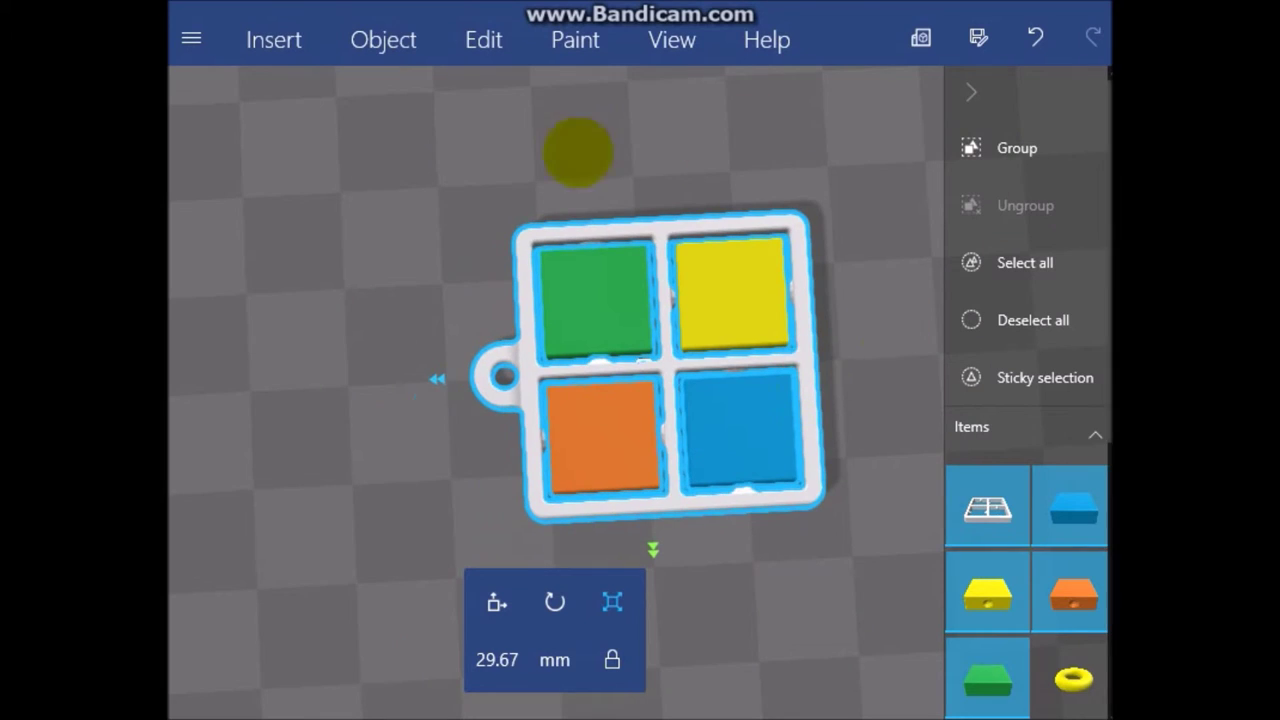
click(409, 42)
click(320, 94)
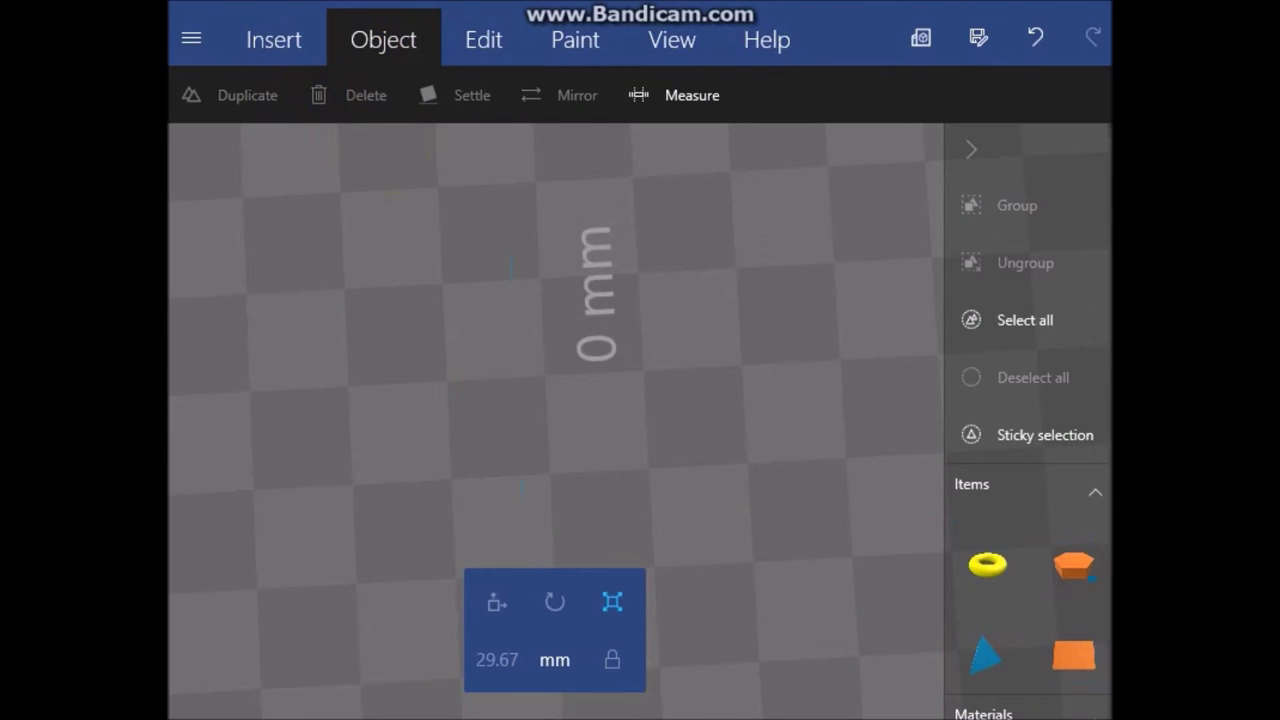
- Open the white space shuttle model from the library in place of the current scene
click(275, 22)
click(191, 38)
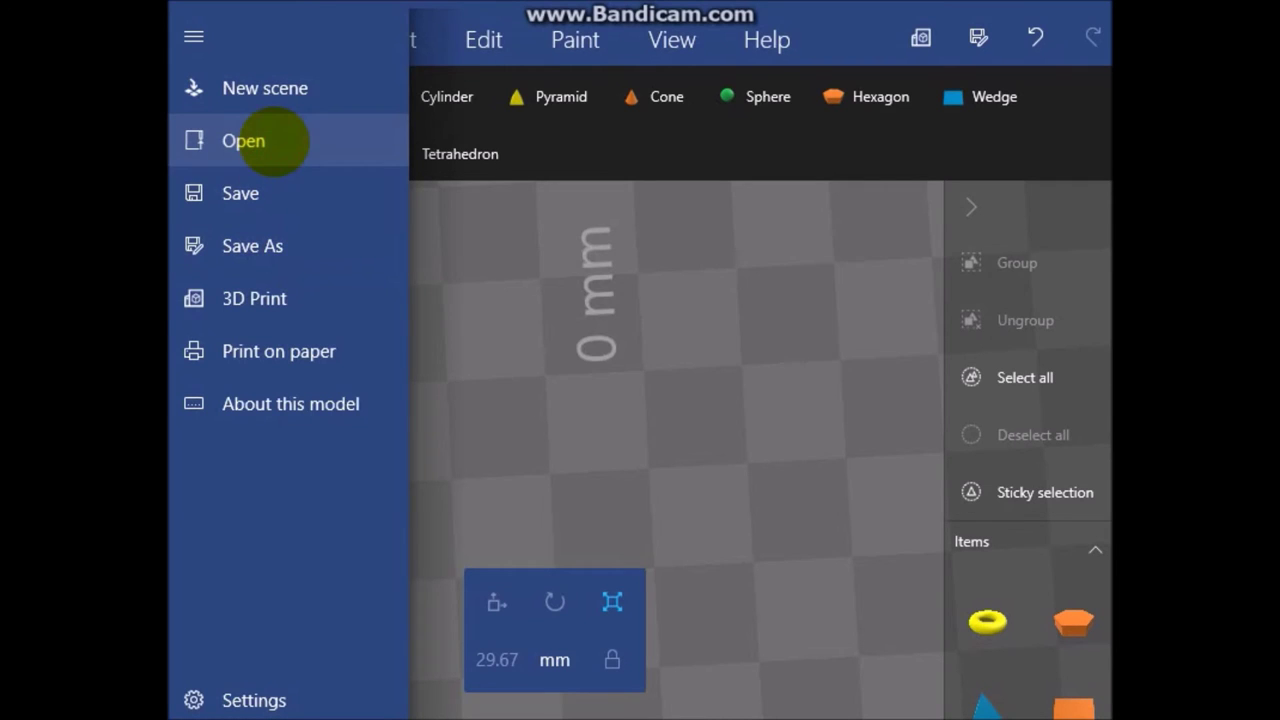
click(286, 138)
click(812, 376)
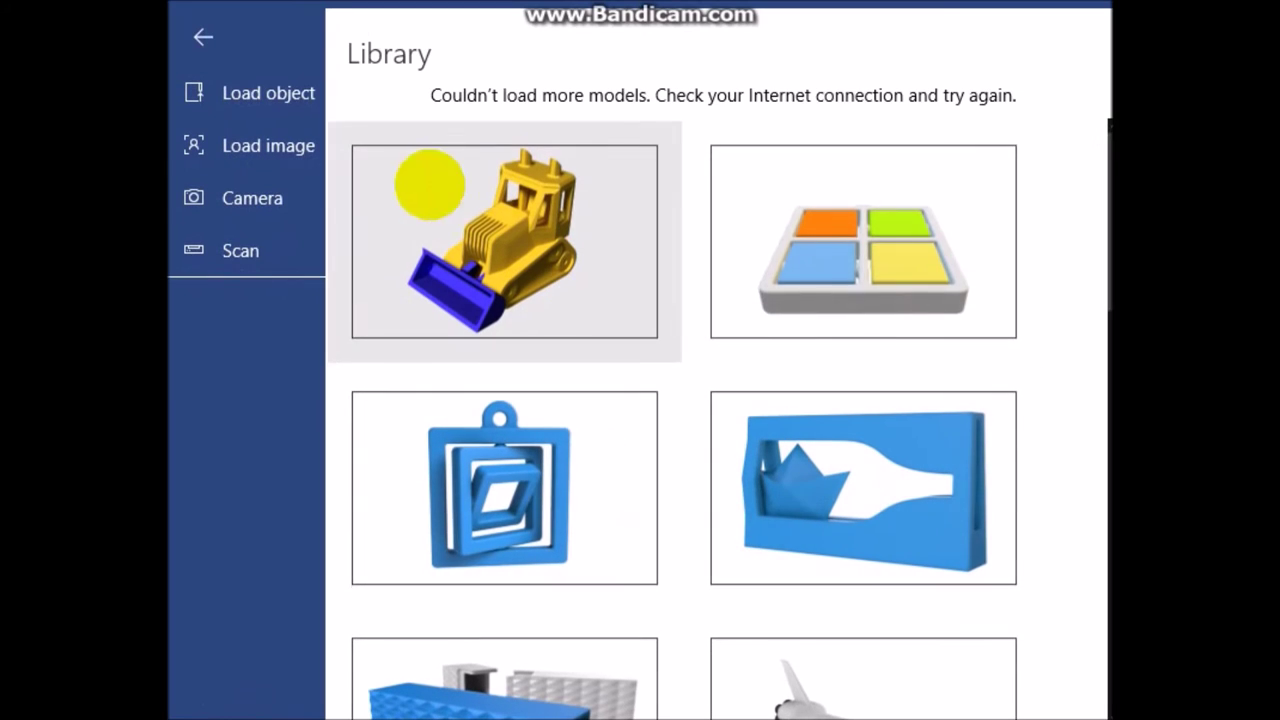
scroll(684, 420, down, 3)
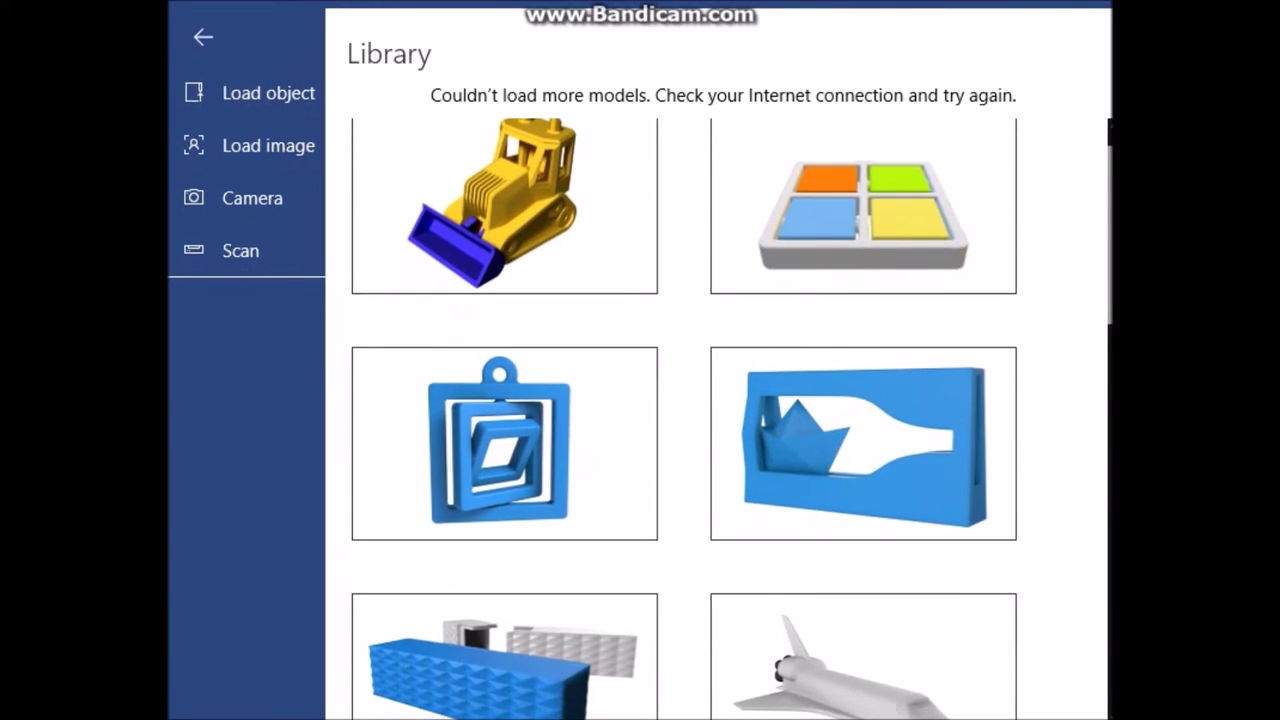
drag(1109, 360, 1094, 402)
scroll(1085, 402, down, 1)
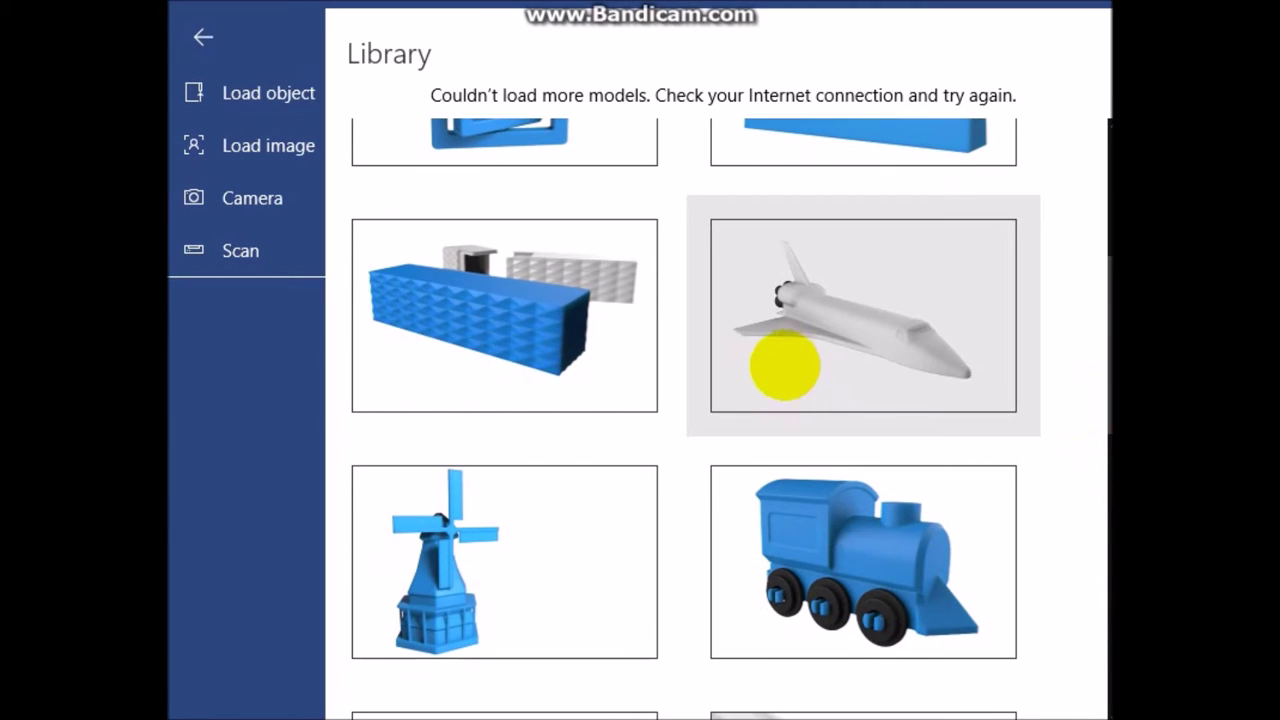
click(792, 360)
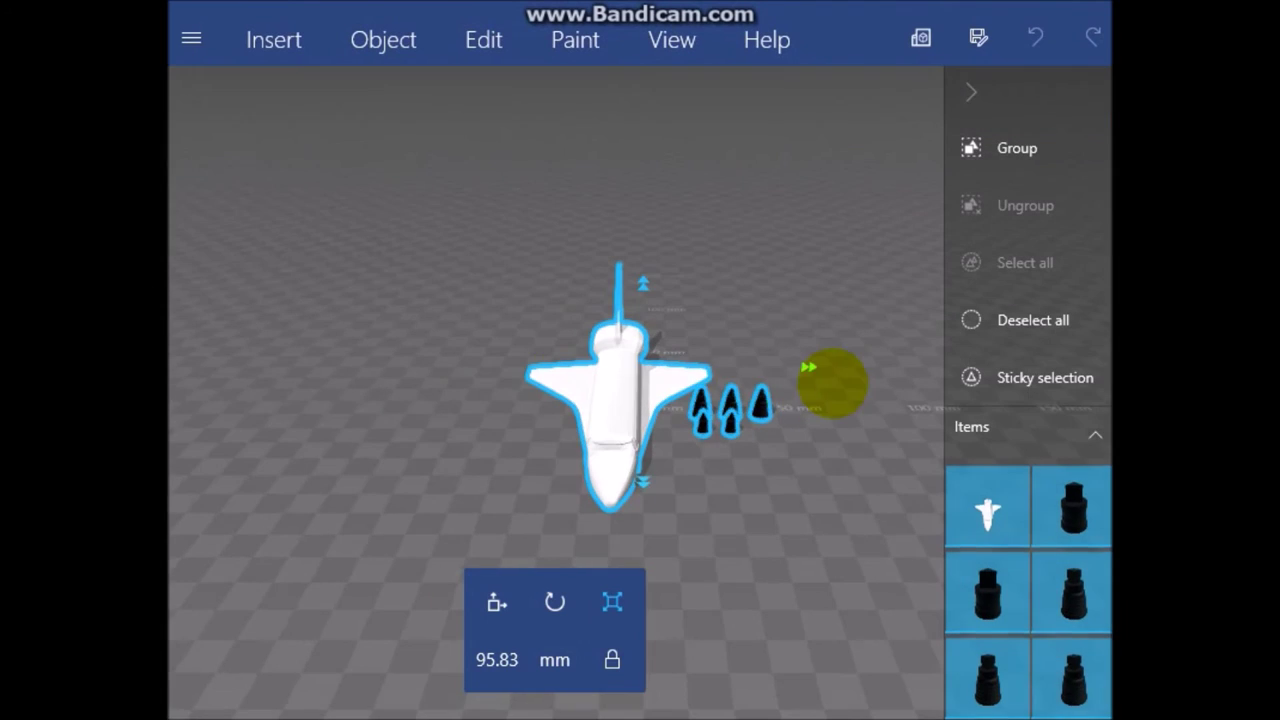
- Examine the space shuttle and its separate black nozzles from the side, the rear and above
drag(830, 395, 712, 460)
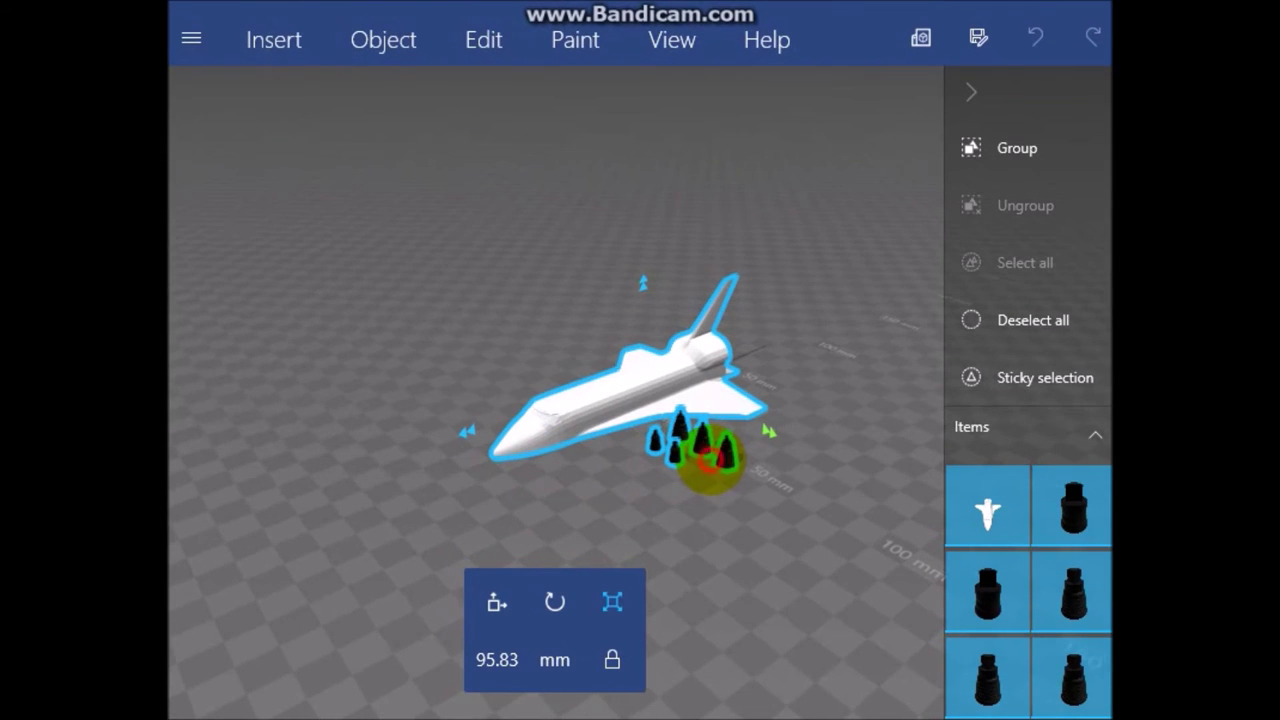
drag(457, 438, 428, 512)
drag(591, 517, 591, 529)
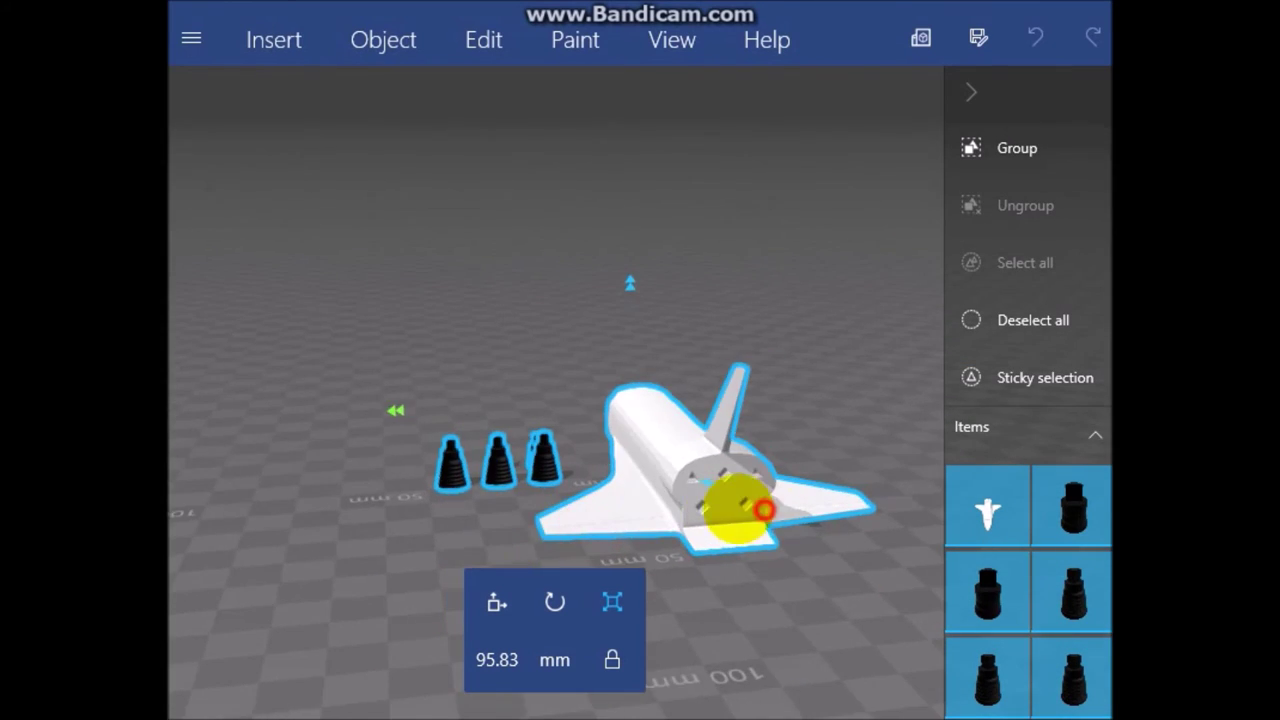
drag(735, 510, 688, 572)
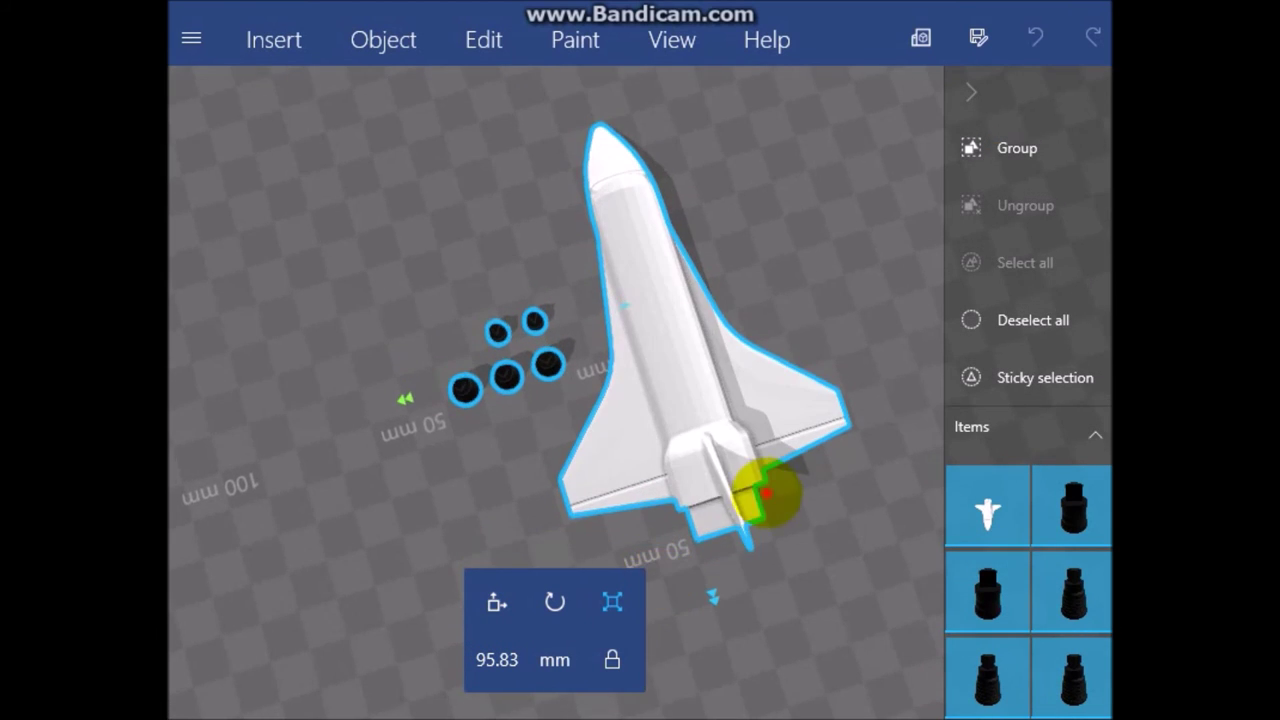
drag(707, 603, 675, 631)
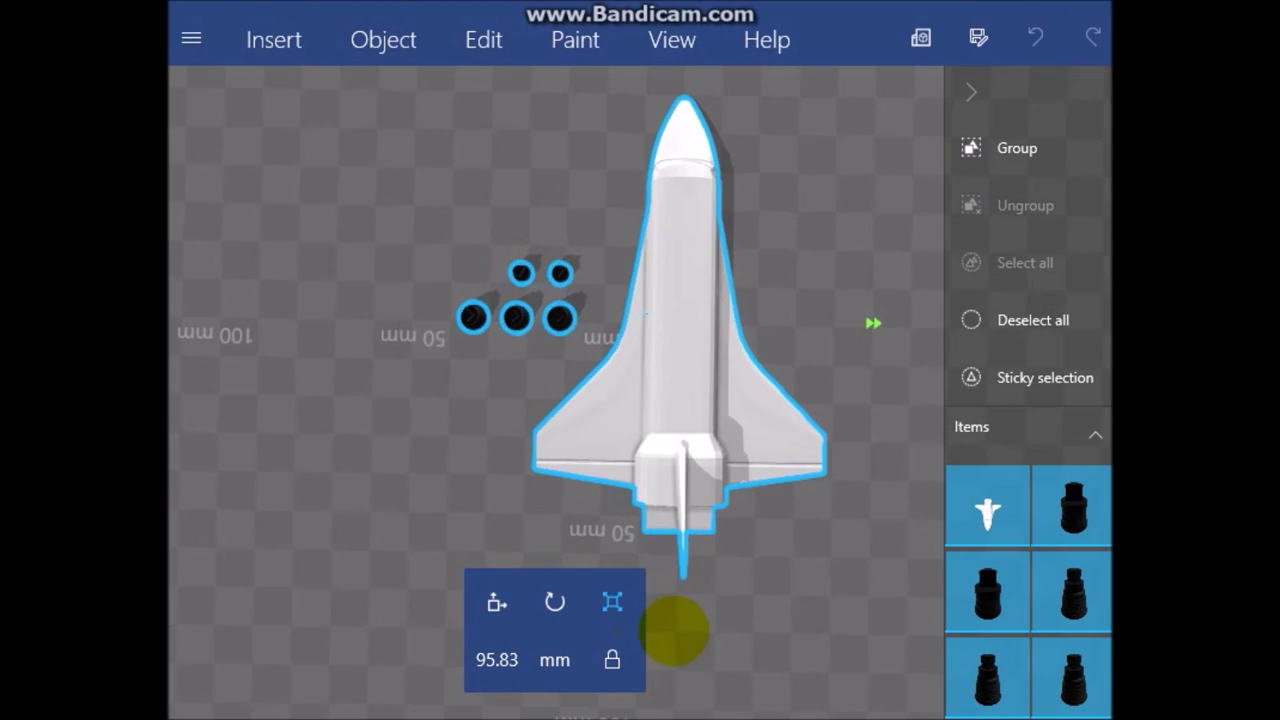
- Start the 3D Print command for the space shuttle model, cancel it and return to the scene
click(191, 39)
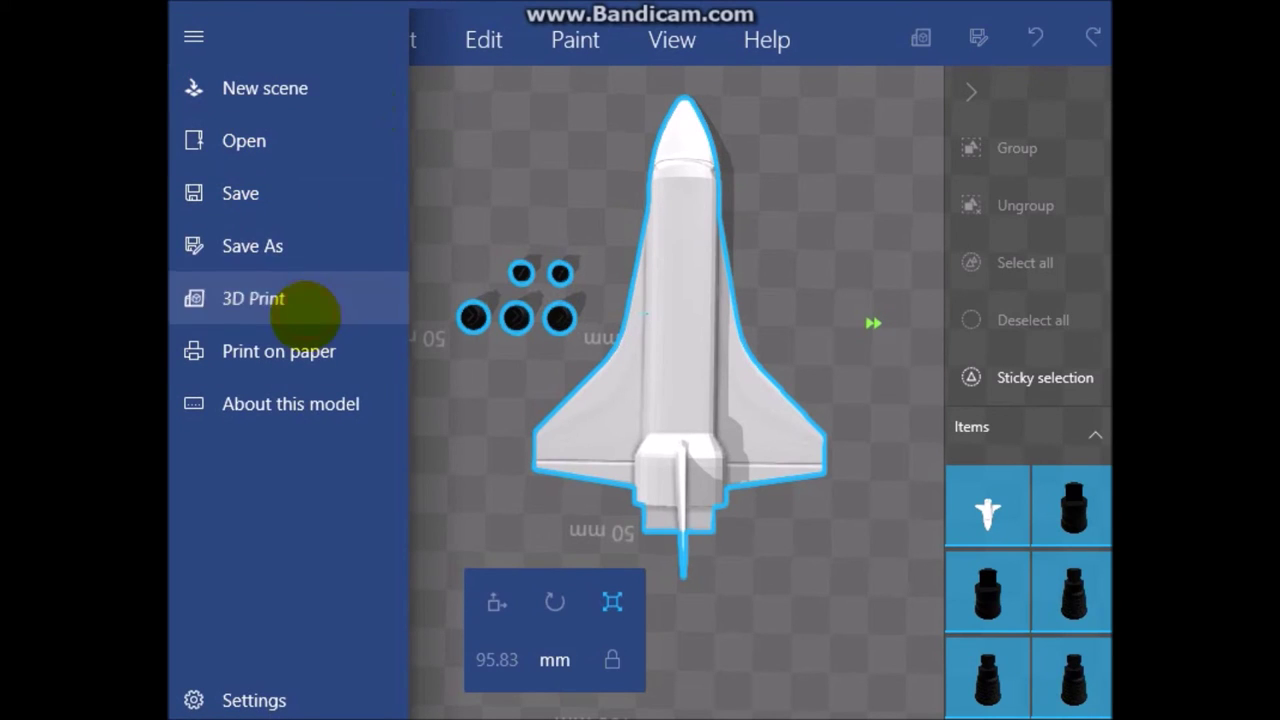
click(305, 302)
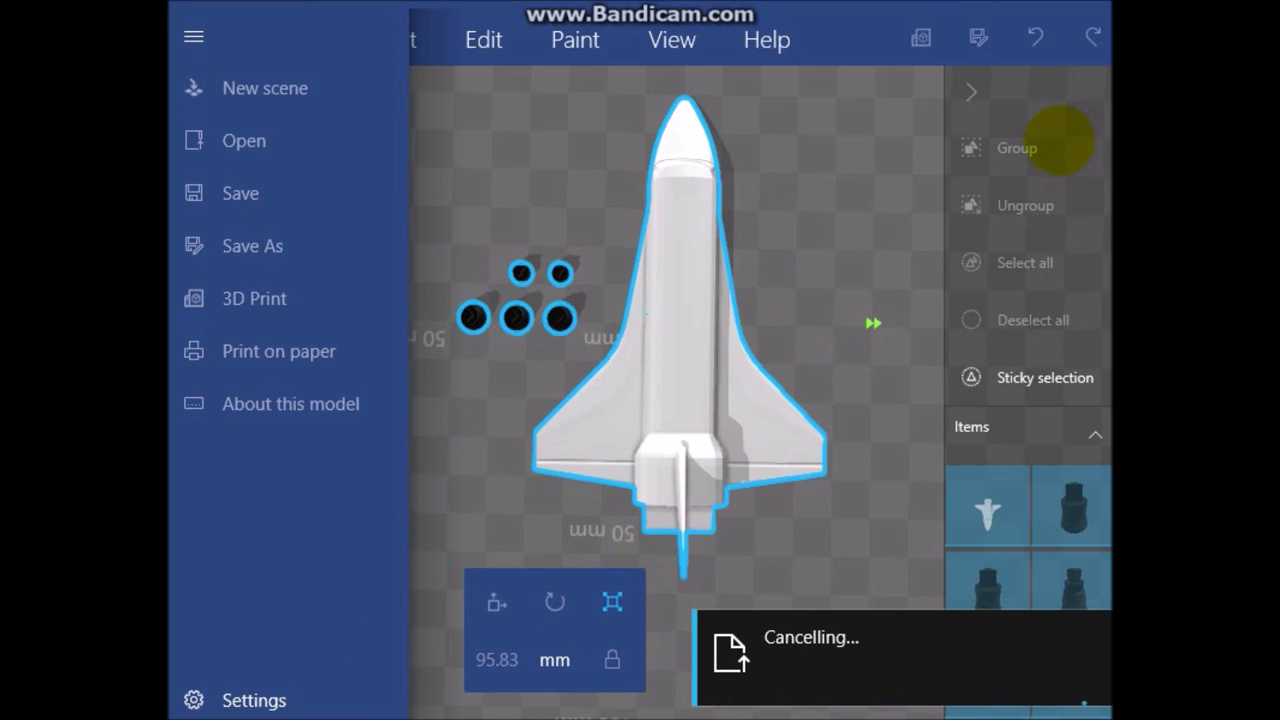
click(858, 47)
click(976, 22)
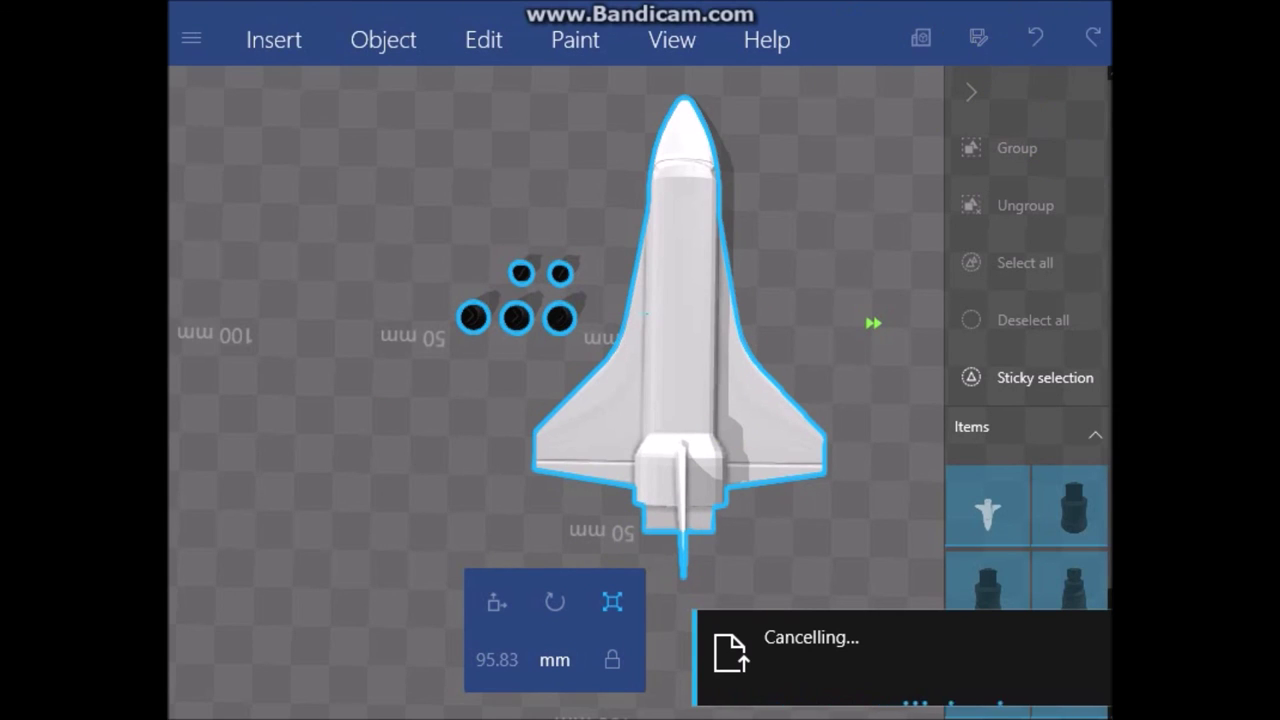